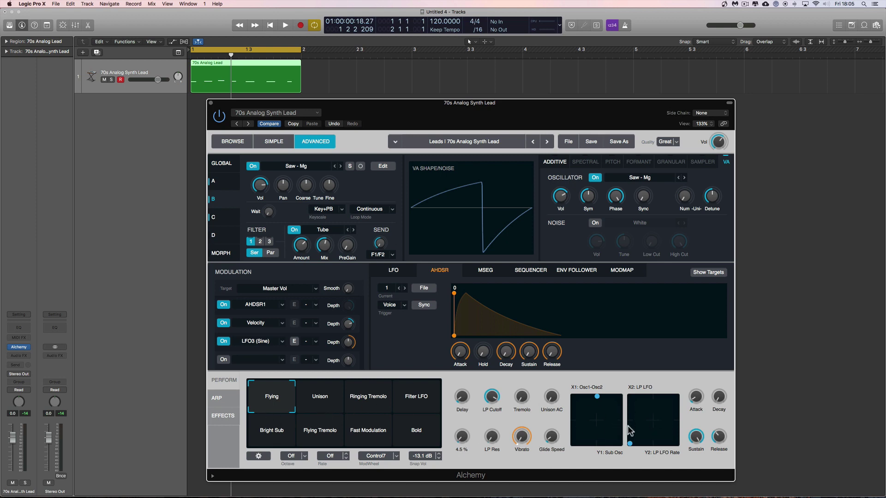
Look over the preset list, then audition the Unison, Ringing Tremolo and Filter LFO snapshots of 70s Analog Synth Lead during playback.
click(456, 141)
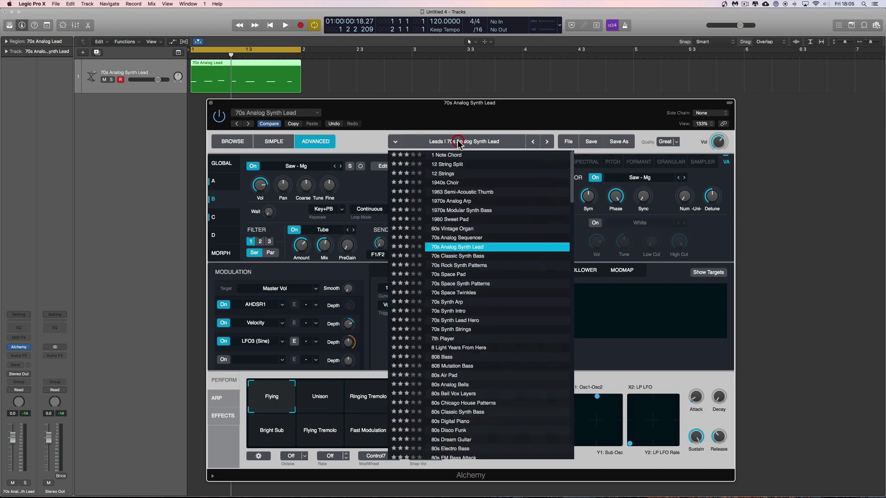
click(456, 140)
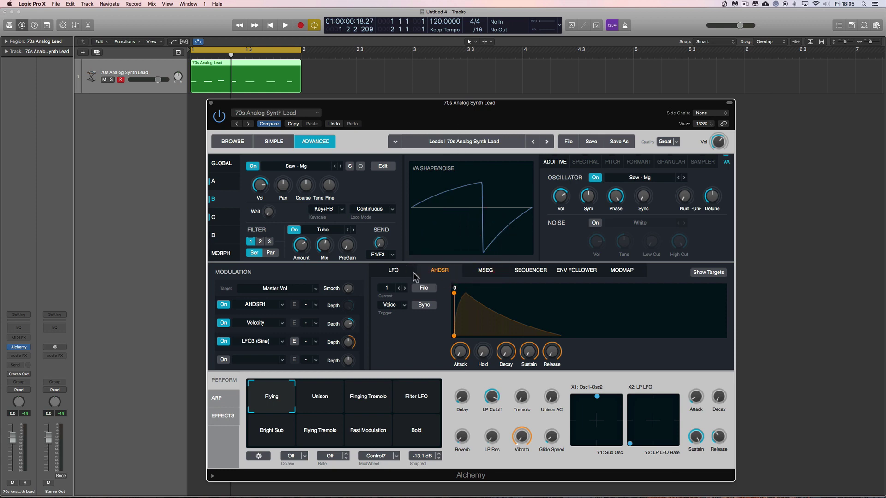
key(space)
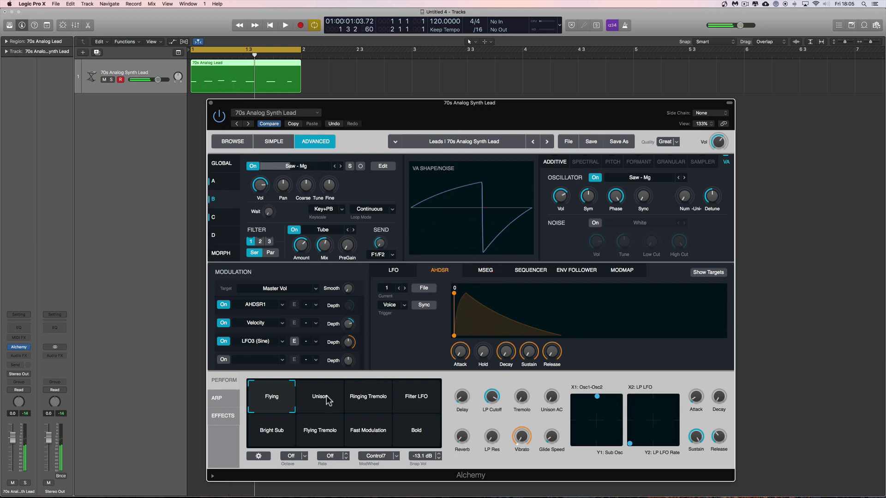
click(326, 399)
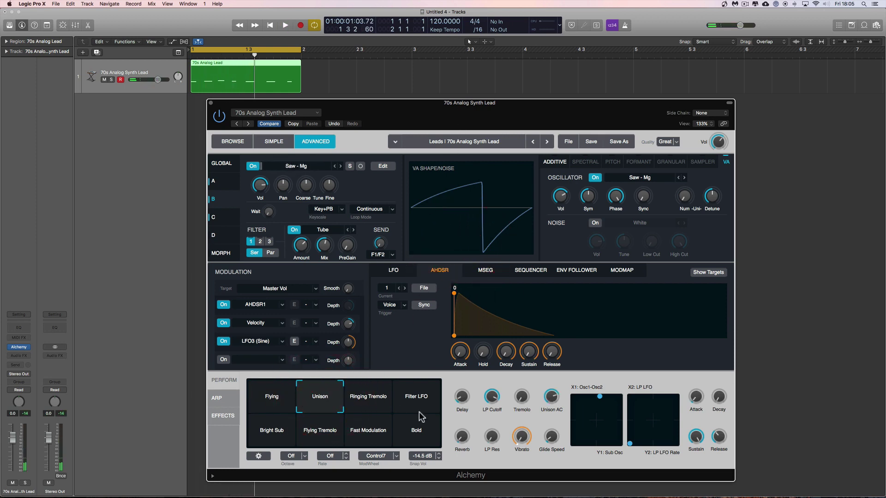
click(378, 401)
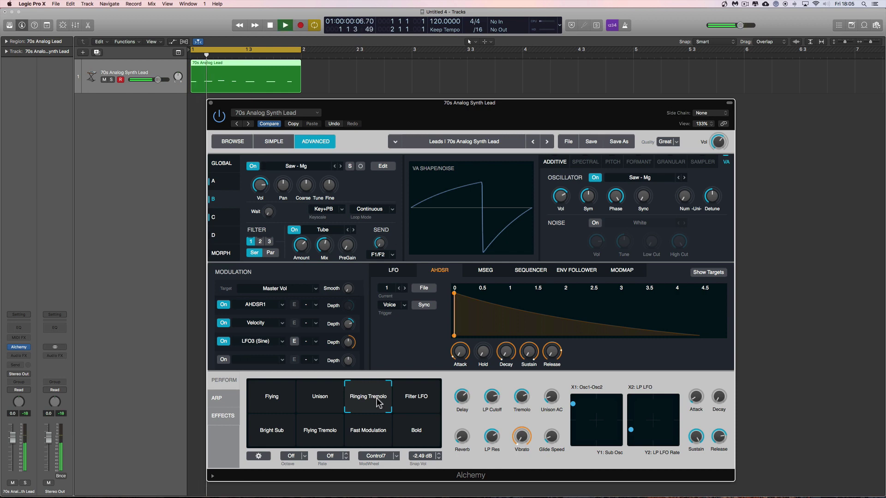
click(410, 401)
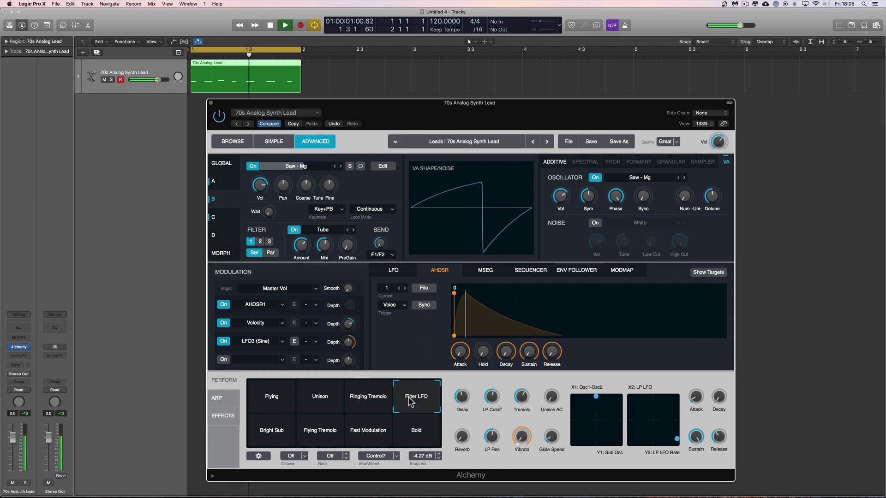
key(space)
Audition the Bright Sub, Flying Tremolo, Fast Modulation and Bold snapshots with the lead region playing.
click(271, 434)
key(space)
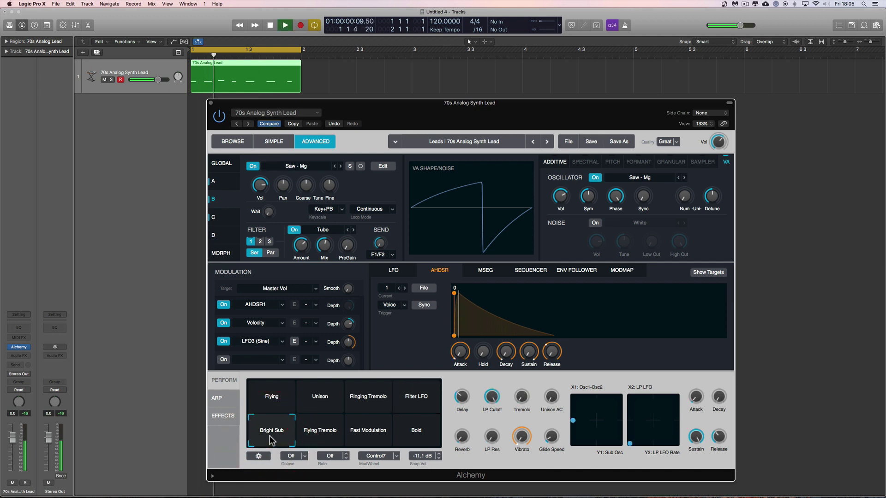
click(334, 432)
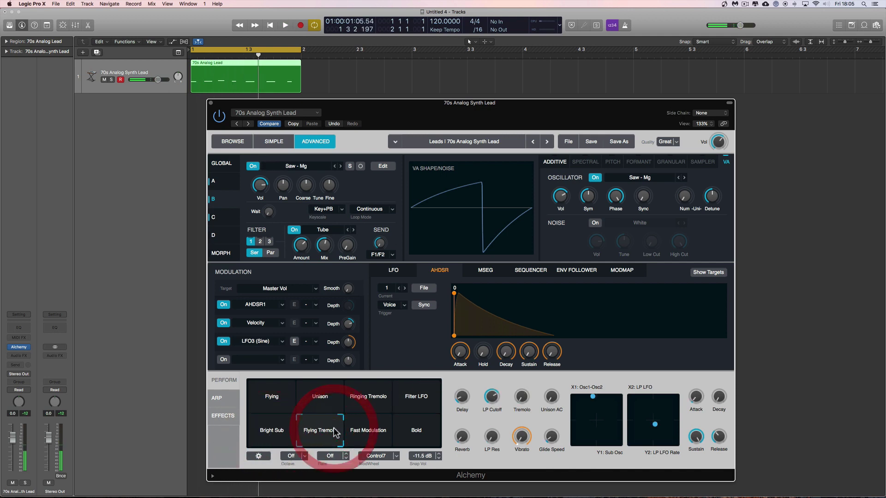
click(381, 433)
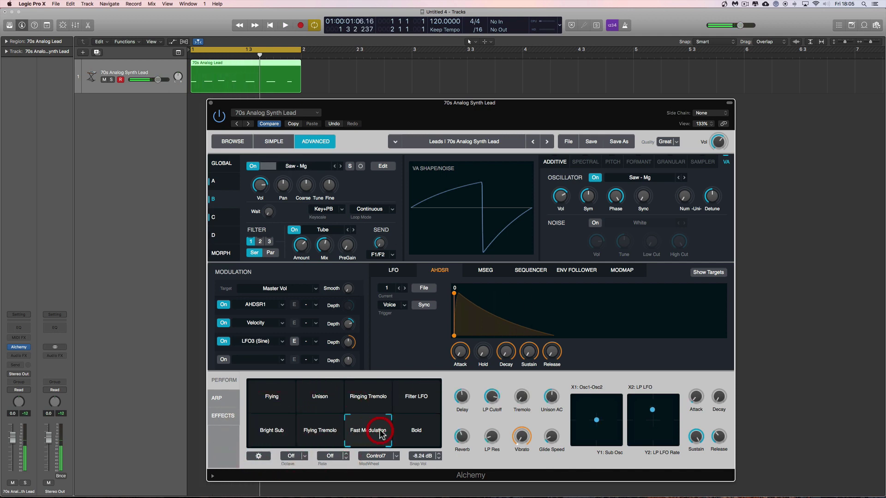
key(space)
key(space)
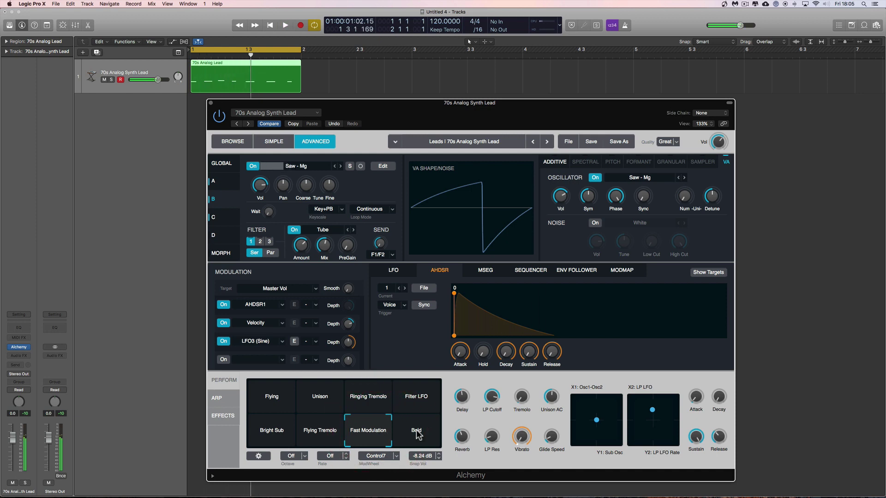
click(417, 431)
key(space)
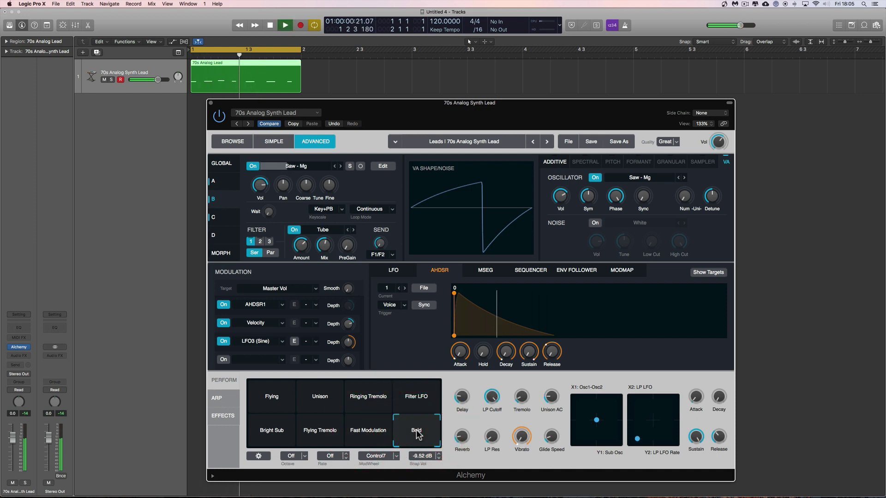
key(space)
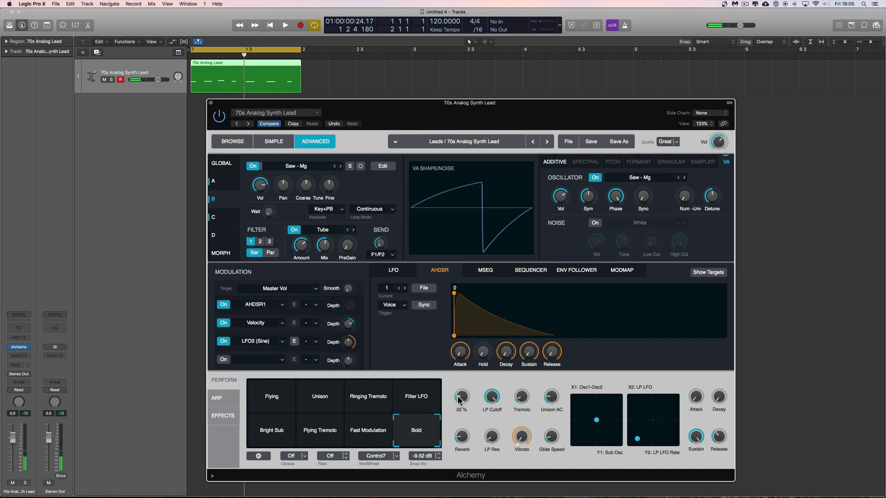
mouse_move(490, 400)
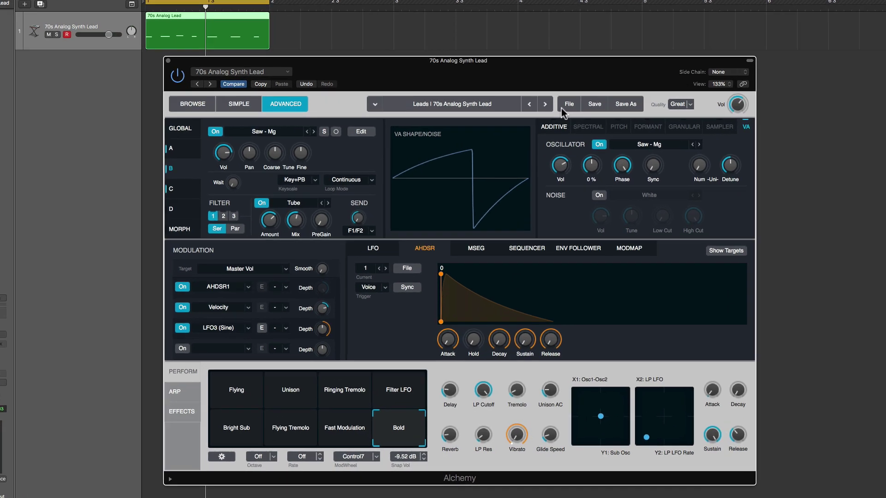
Initialize the Alchemy preset to its default state and show the global page.
click(568, 141)
click(580, 88)
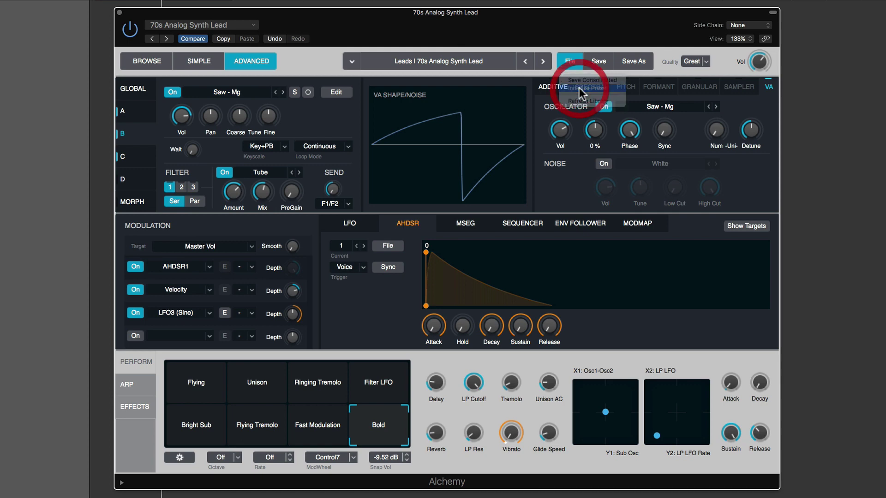
click(136, 92)
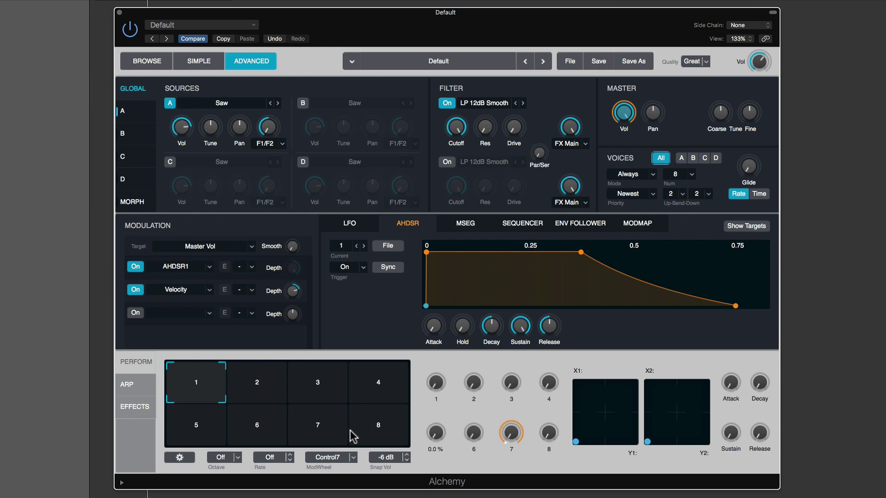
Step through the default preset's numbered snapshots and return to snapshot 1.
click(259, 386)
click(335, 388)
click(375, 390)
click(369, 422)
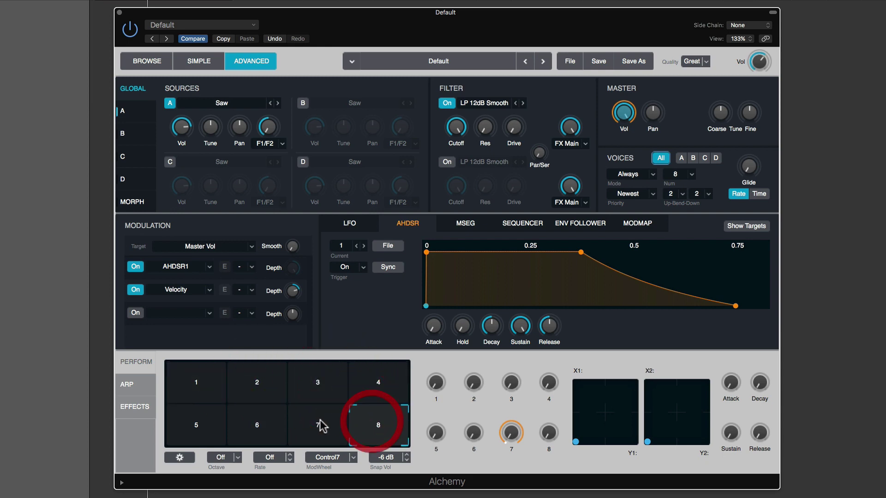
click(316, 420)
click(251, 418)
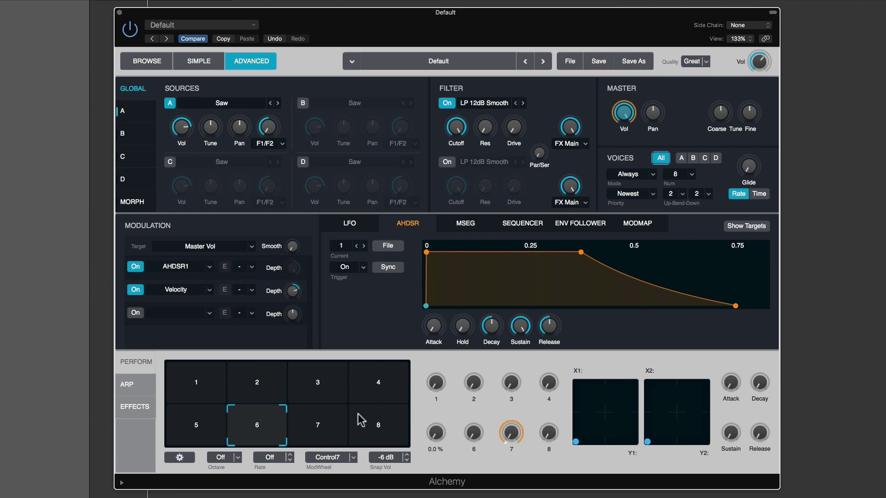
click(197, 386)
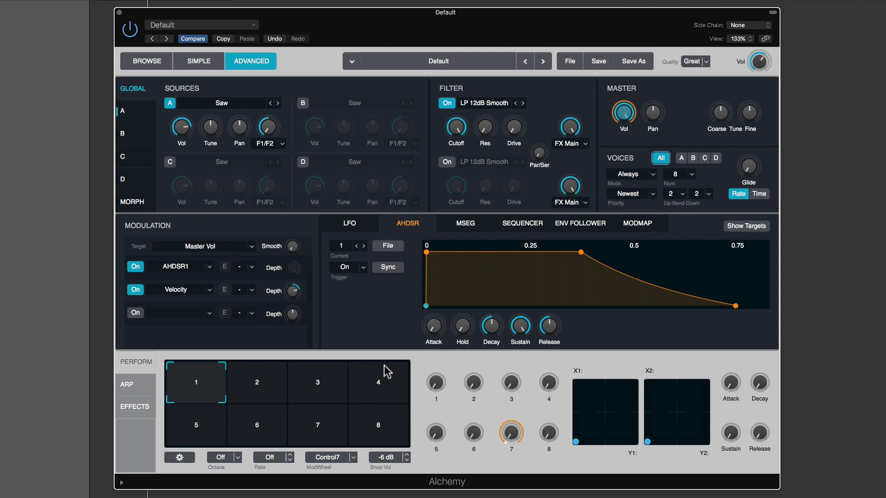
Assign the performance control Control1 as the modulation source of the Filter 1 cutoff.
click(457, 128)
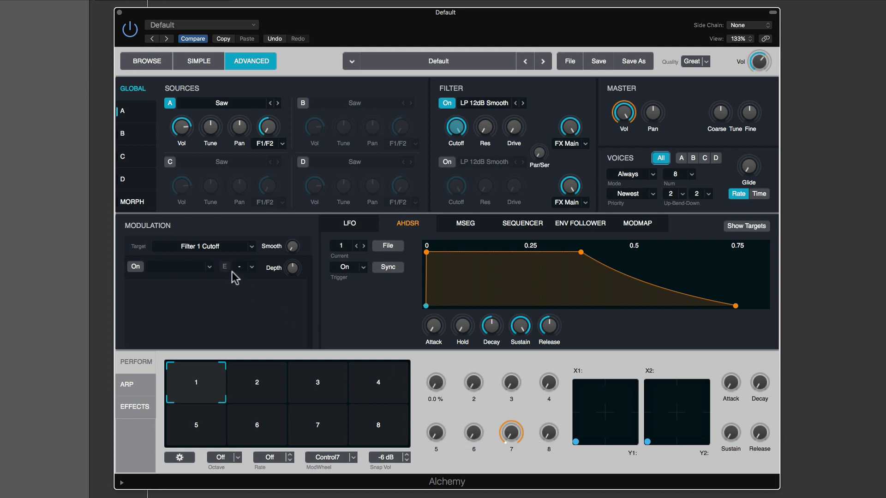
click(209, 267)
mouse_move(203, 335)
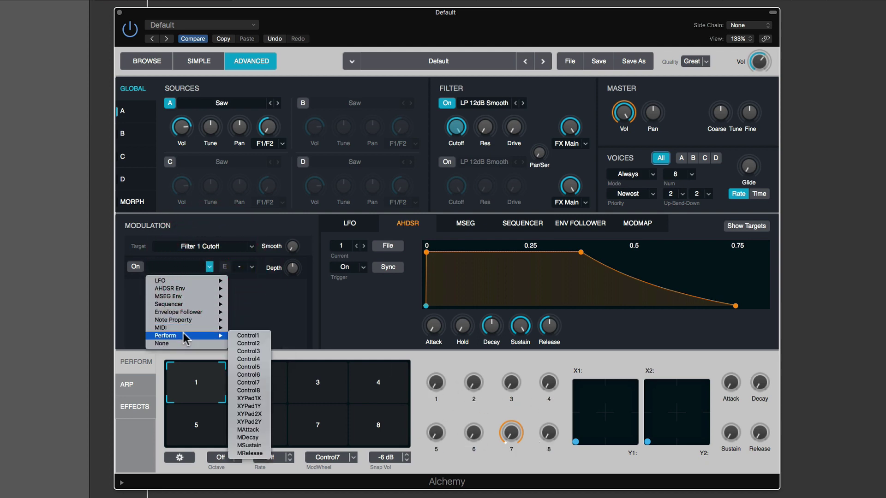
click(257, 337)
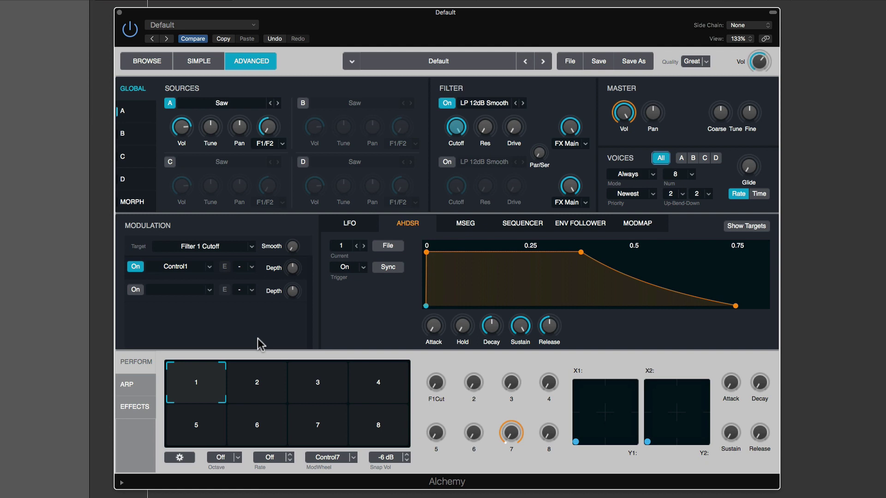
Lower the Filter 1 cutoff to about its middle position and raise the Control1 modulation depth to a positive amount.
mouse_move(464, 130)
drag(454, 134, 458, 191)
mouse_move(295, 267)
drag(295, 274, 287, 227)
Sweep the first performance control to hear its effect on the filter cutoff and return it to zero.
mouse_move(436, 386)
mouse_move(453, 132)
click(446, 403)
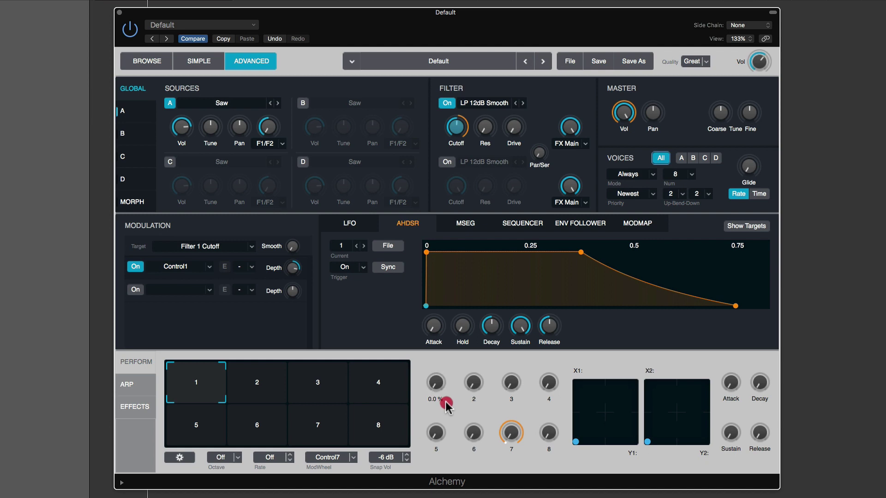
drag(446, 405, 444, 435)
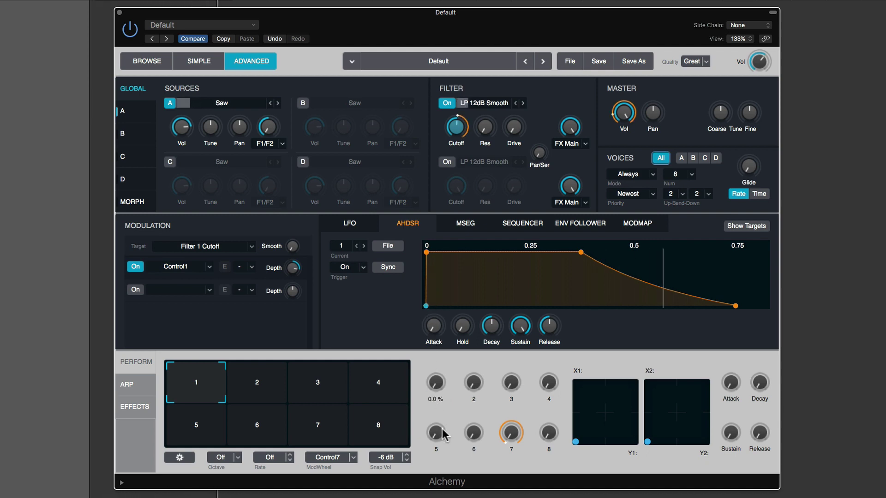
click(436, 386)
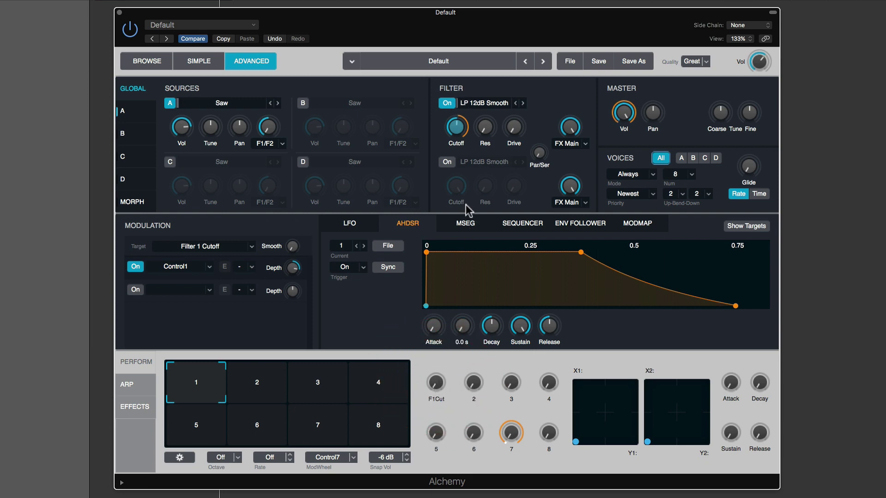
Set the Control1 modulation depth for Filter 1 cutoff to -100% and try out the F1Cut performance control.
mouse_move(297, 269)
drag(296, 275, 385, 413)
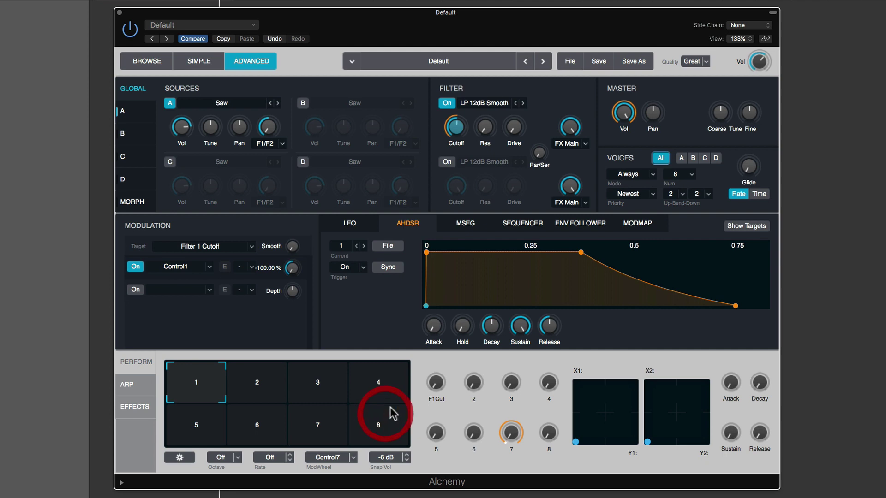
mouse_move(436, 386)
mouse_move(437, 386)
mouse_down()
mouse_move(439, 307)
mouse_move(441, 390)
mouse_up()
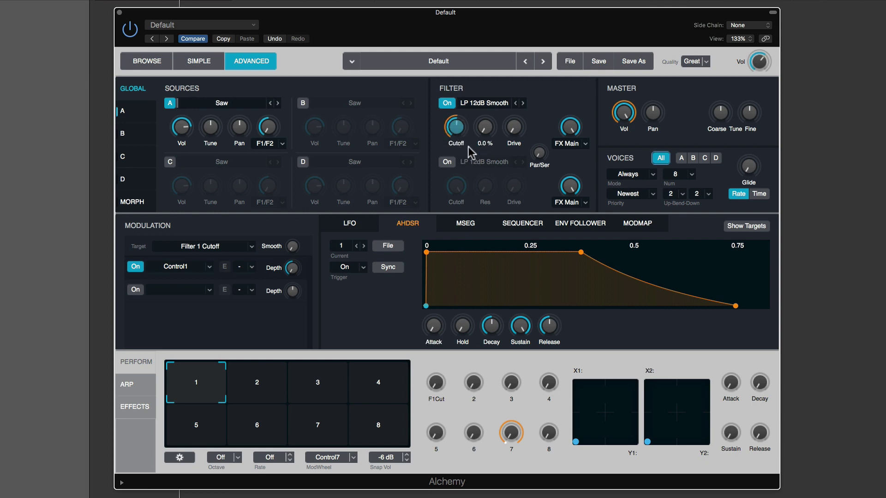
Set the Filter 1 cutoff to 16 Hz with full positive Control1 depth, and open it with the F1Cut performance control.
click(465, 253)
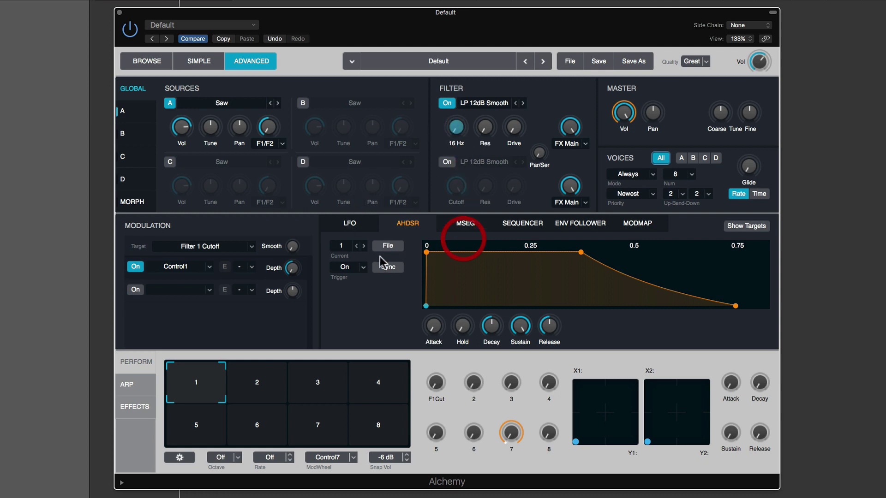
click(456, 127)
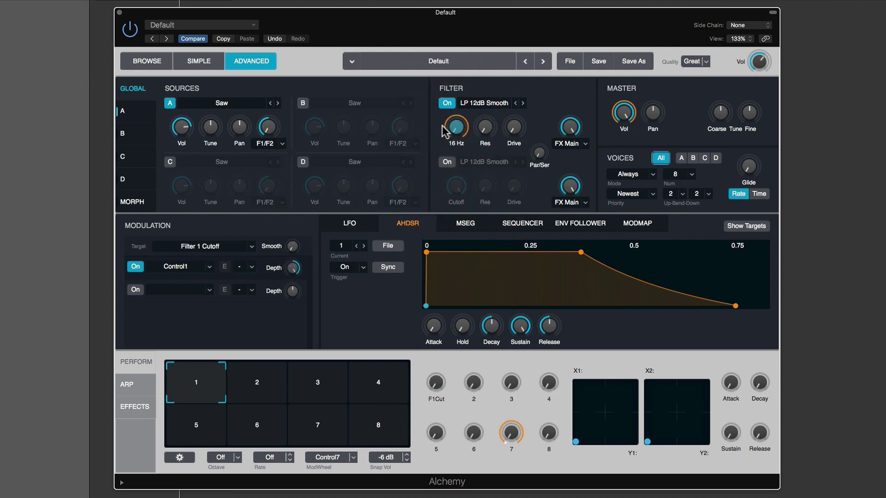
click(430, 384)
drag(436, 383, 437, 283)
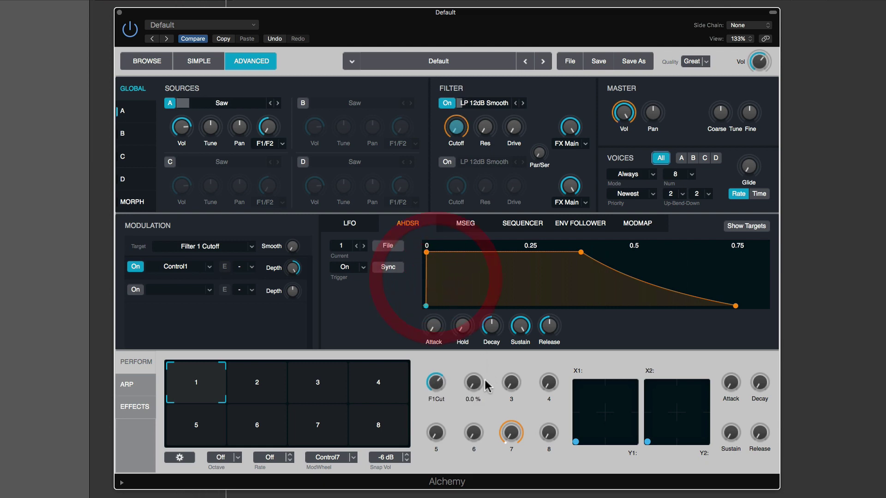
Assign Control2 as the modulation source of the Filter 1 resonance with a depth of 100%.
click(485, 127)
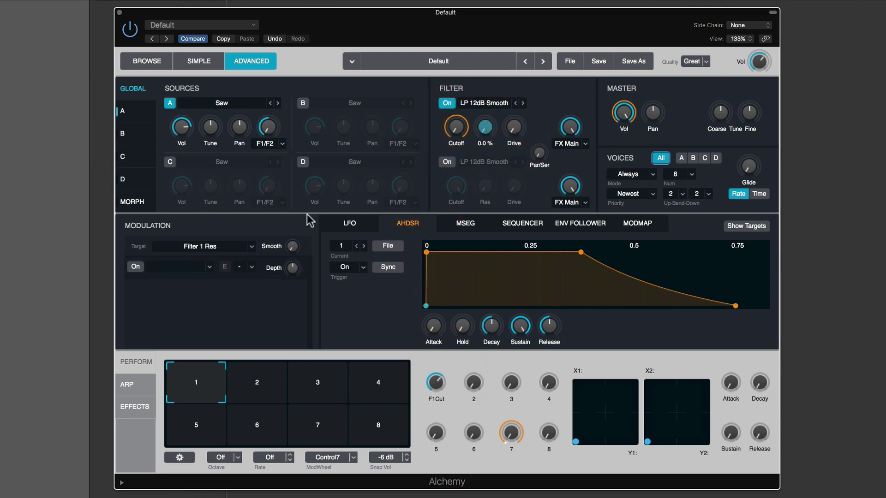
click(209, 267)
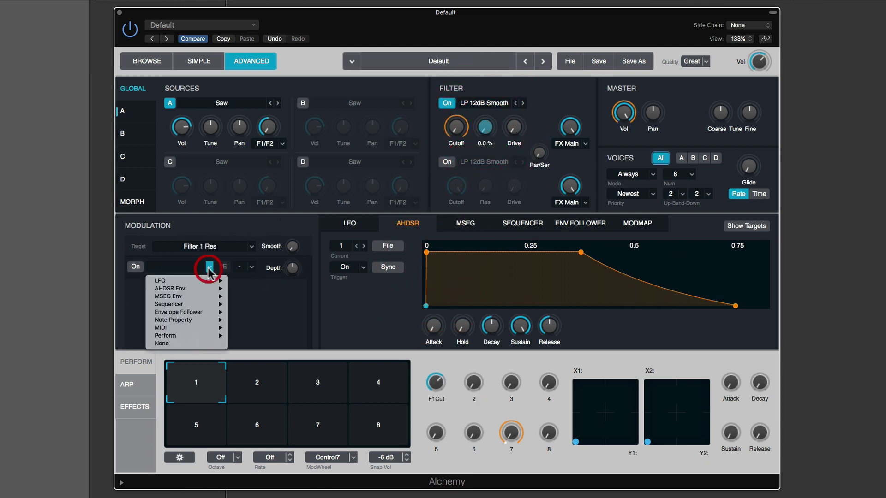
mouse_move(185, 336)
click(255, 344)
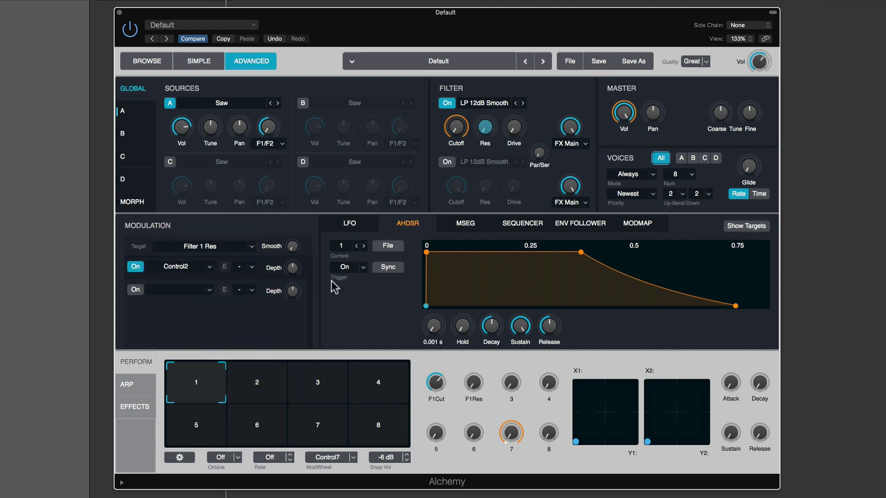
mouse_move(489, 128)
drag(293, 271, 289, 243)
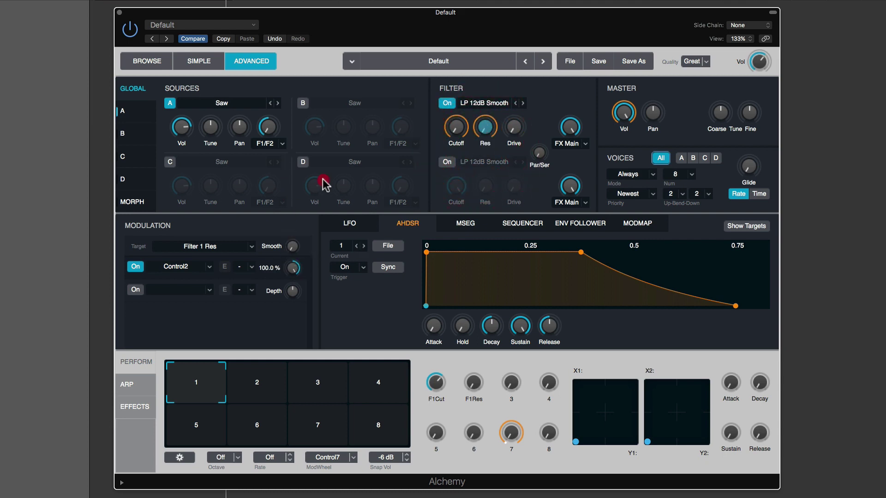
mouse_move(493, 119)
Raise the F1Res performance control to slightly above its middle position and open the F1Cut control further.
mouse_move(482, 390)
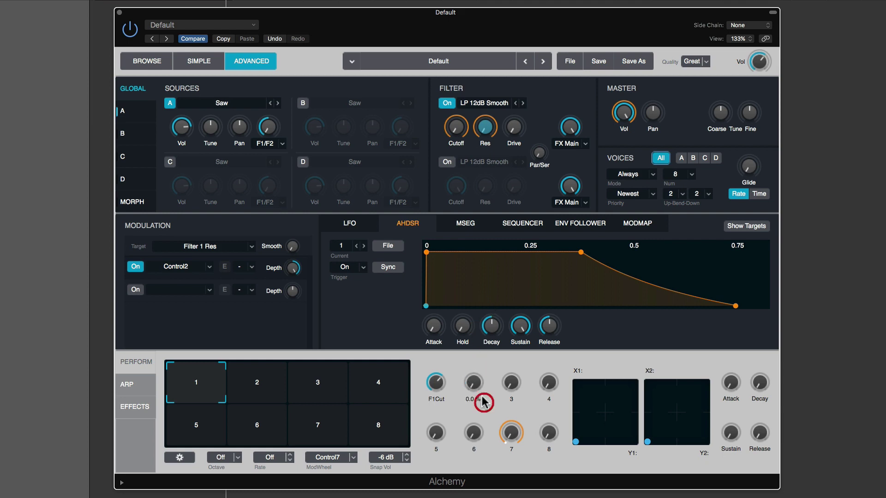
mouse_move(475, 390)
mouse_down()
mouse_move(479, 286)
mouse_move(489, 369)
mouse_move(490, 336)
mouse_move(475, 323)
mouse_up()
click(438, 376)
drag(438, 376, 437, 366)
mouse_move(470, 119)
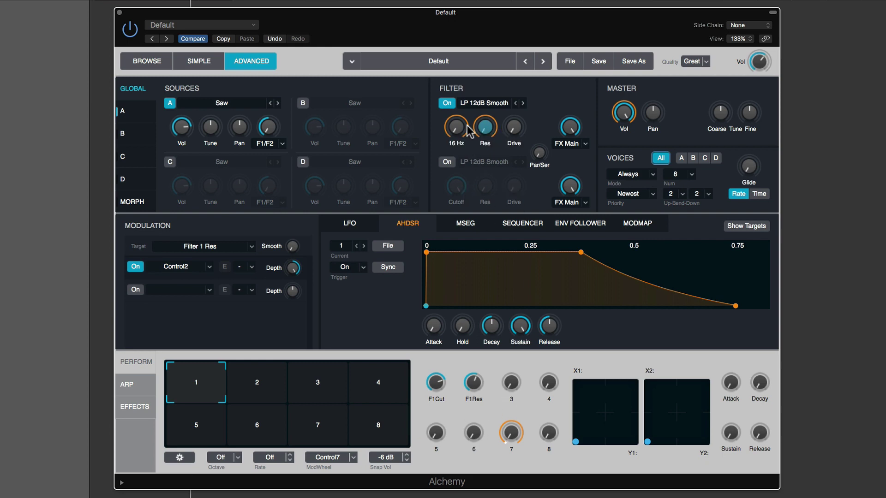
Rename the F1Cut performance control as cutoff and the F1Res control as resonance.
double_click(436, 399)
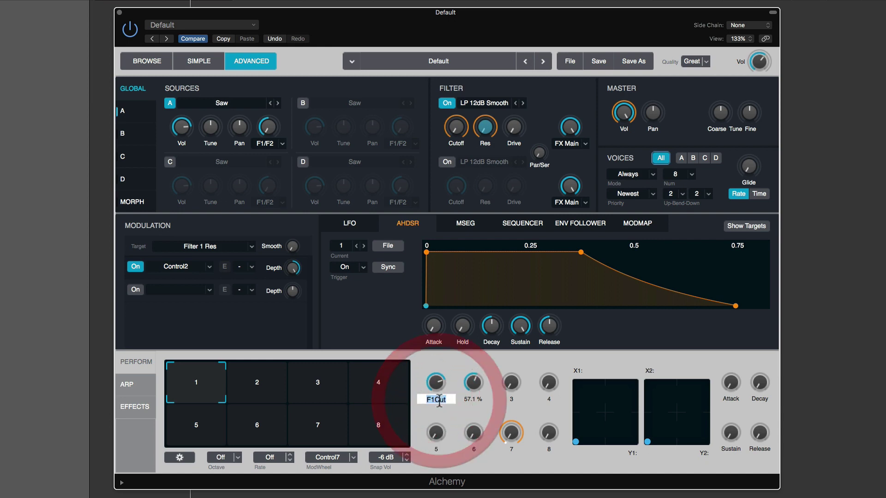
text(cutoff)
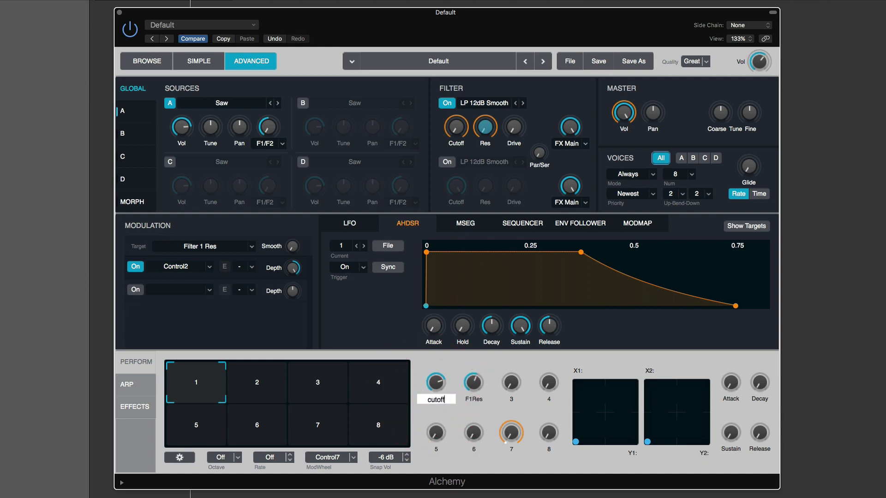
key(Return)
double_click(478, 399)
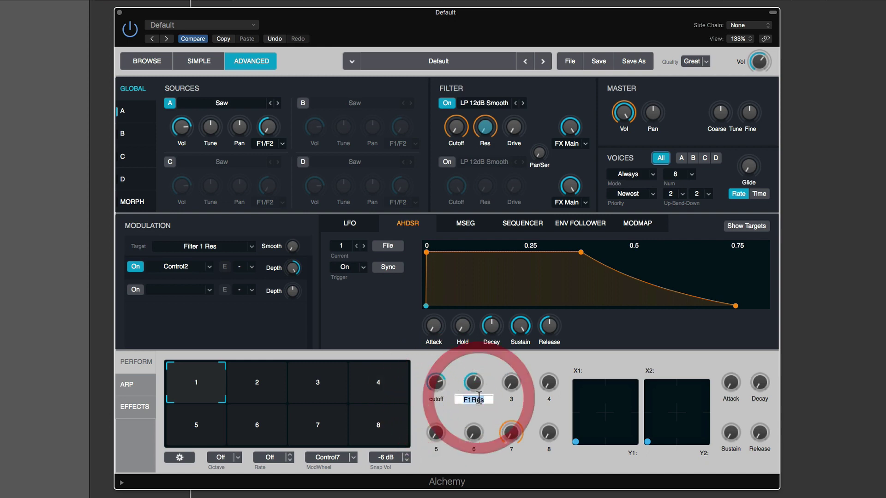
text(resonance)
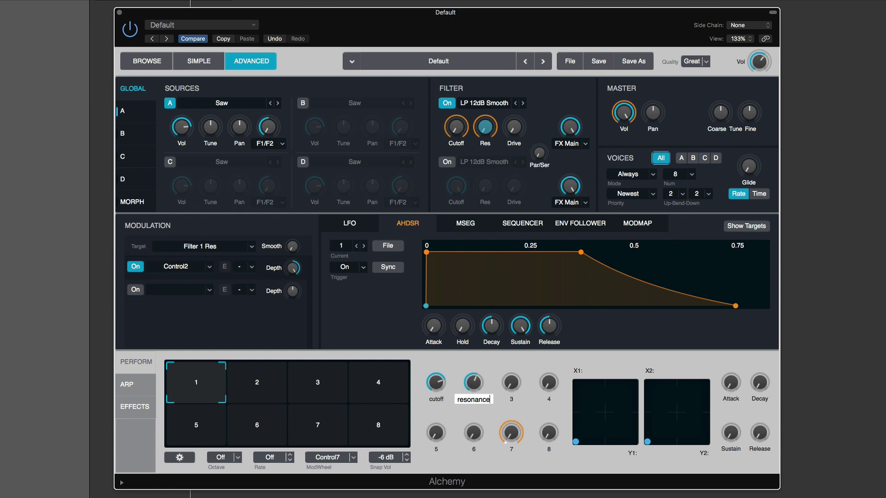
key(Return)
Store the current control settings in snapshot 1 and compare it with snapshot 2.
drag(439, 386, 446, 382)
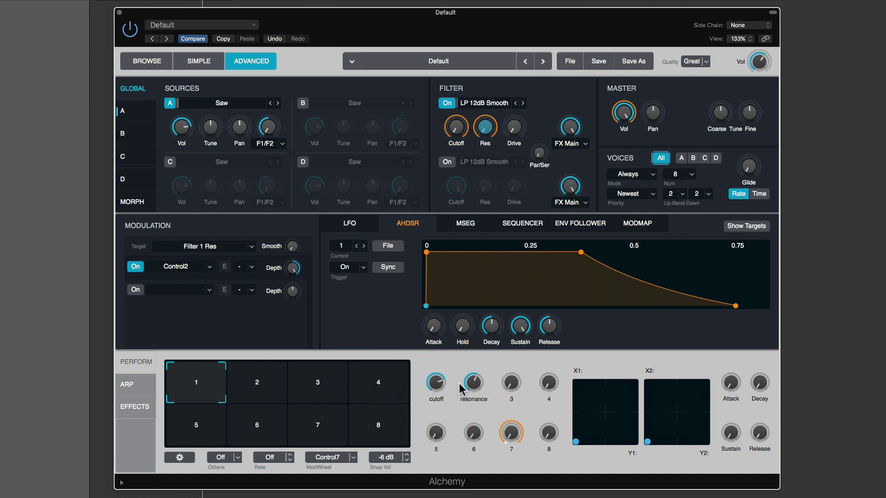
right_click(196, 382)
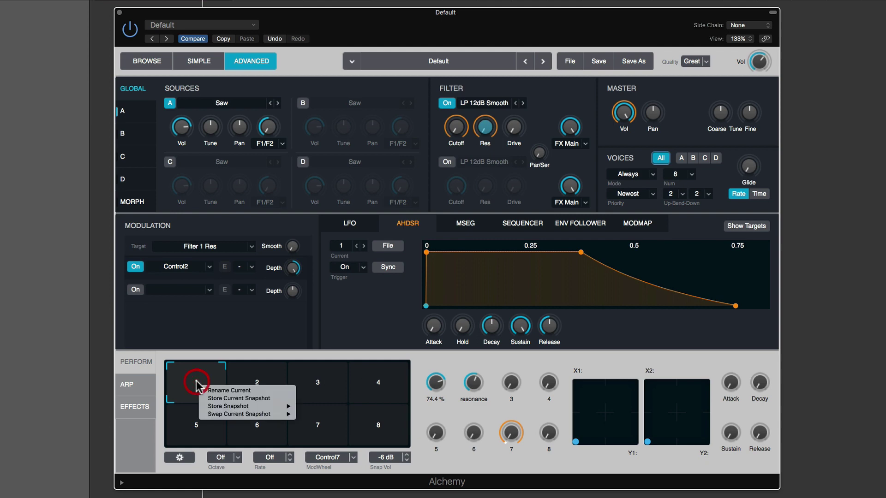
click(238, 398)
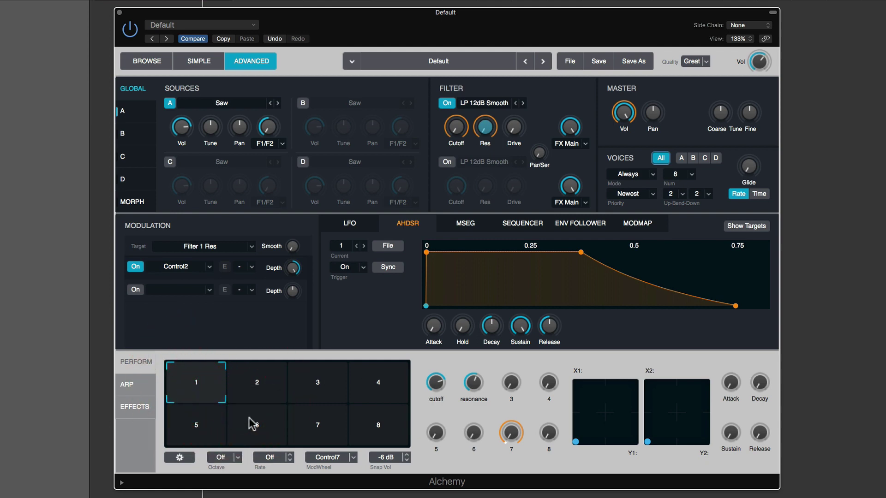
click(253, 396)
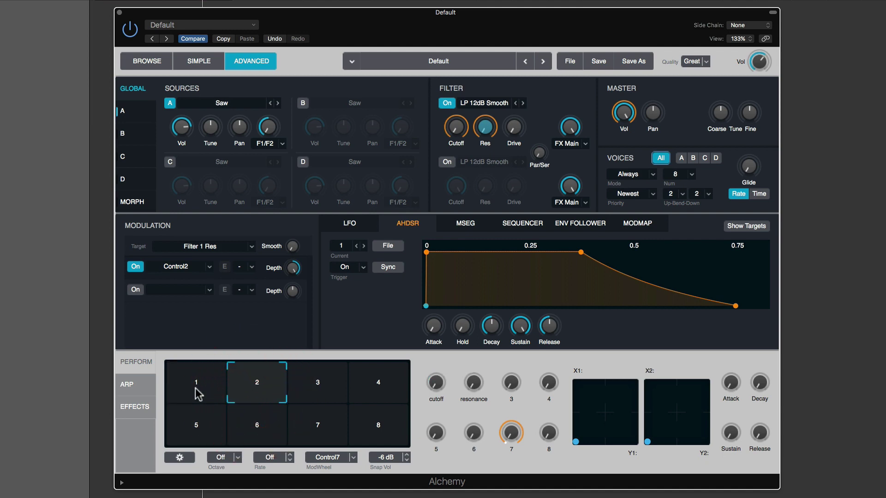
click(197, 389)
click(243, 390)
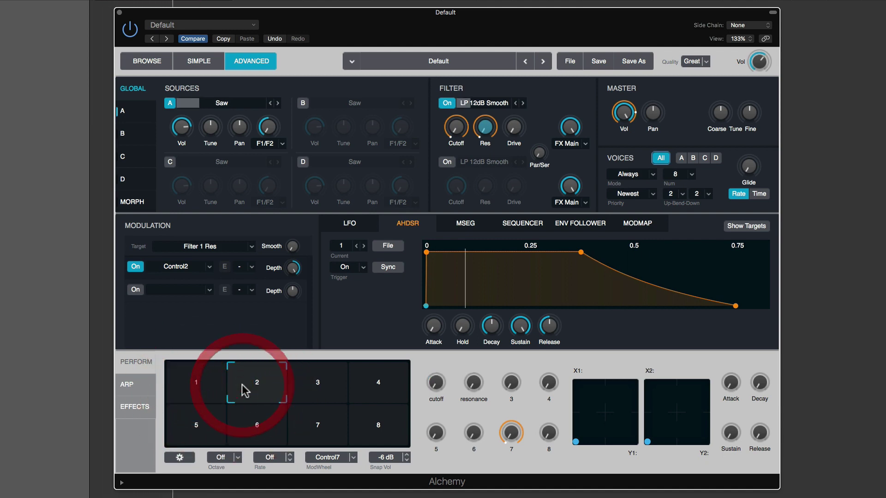
Reselect snapshot 1 and rename it as buzzy.
click(183, 386)
right_click(197, 386)
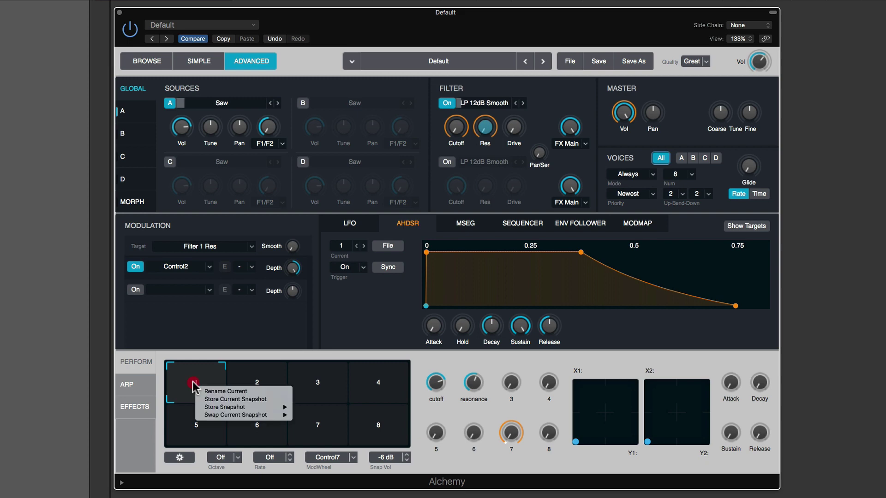
click(221, 392)
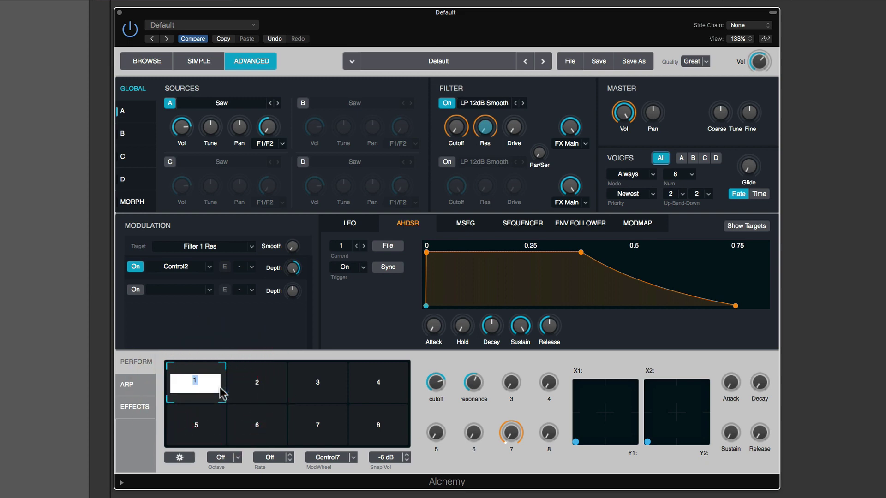
key(Return)
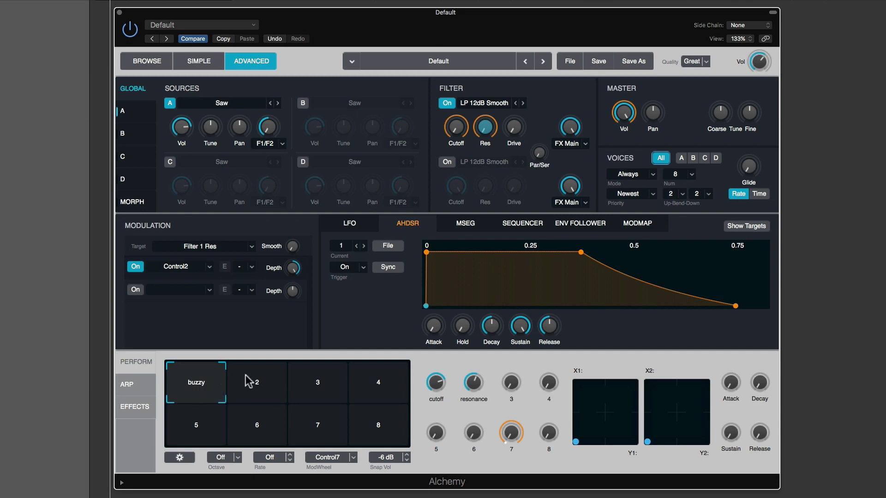
Store the buzzy snapshot in slot 2 as well and make that copy the active snapshot.
right_click(193, 383)
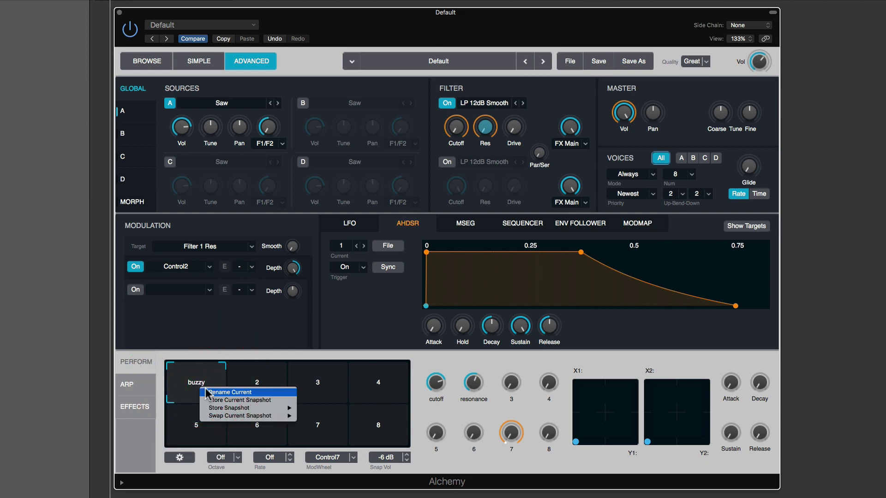
click(194, 384)
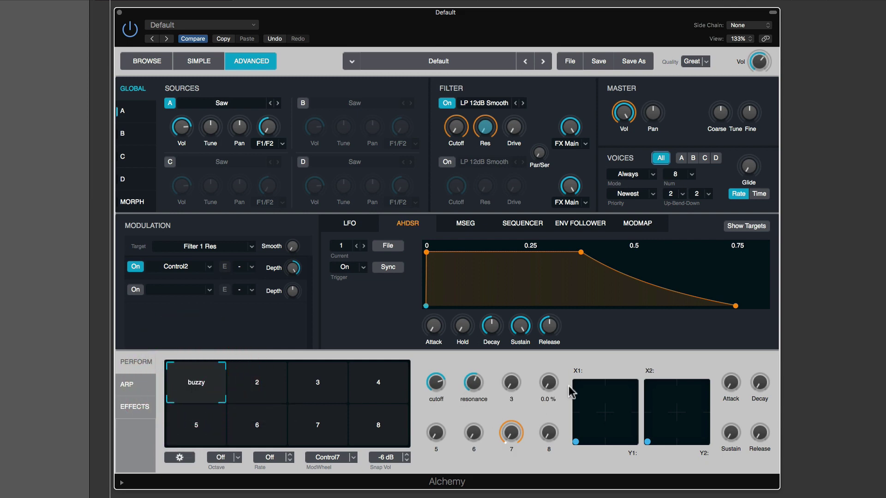
right_click(201, 383)
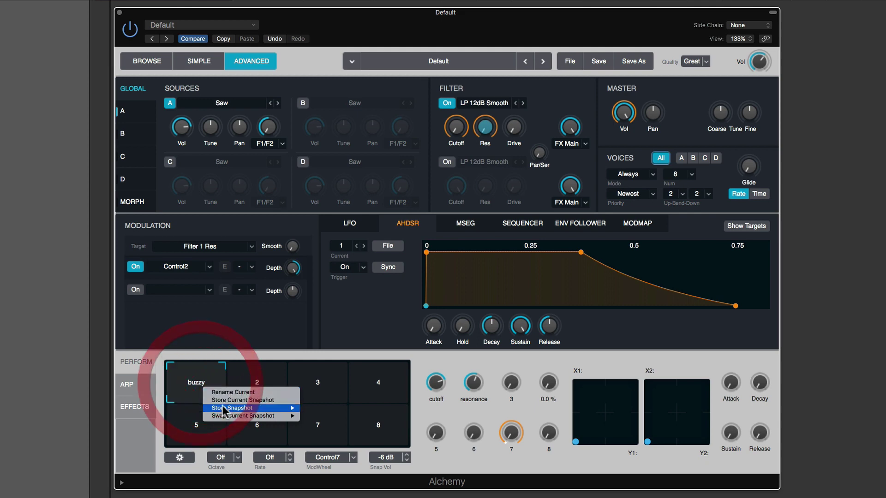
click(197, 381)
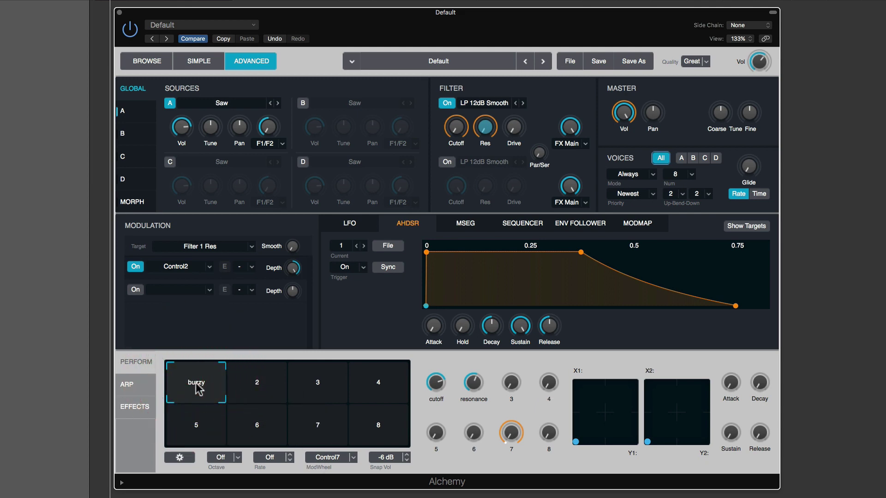
right_click(198, 386)
mouse_move(226, 409)
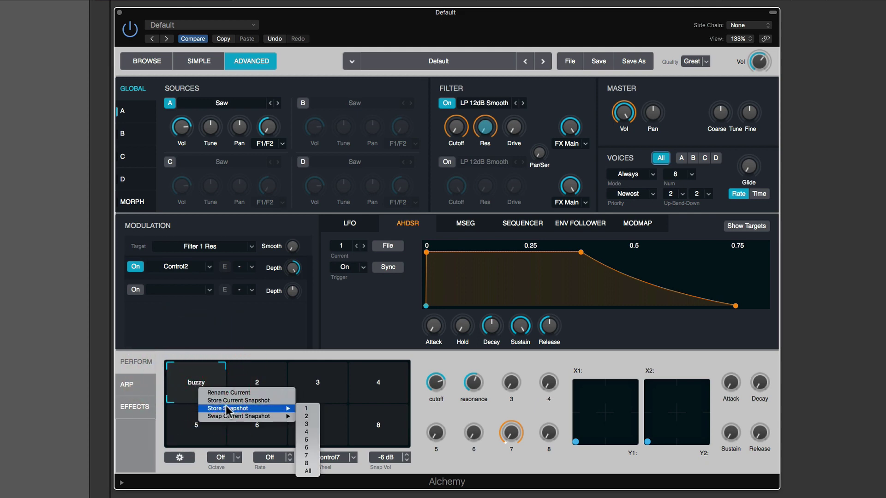
click(307, 417)
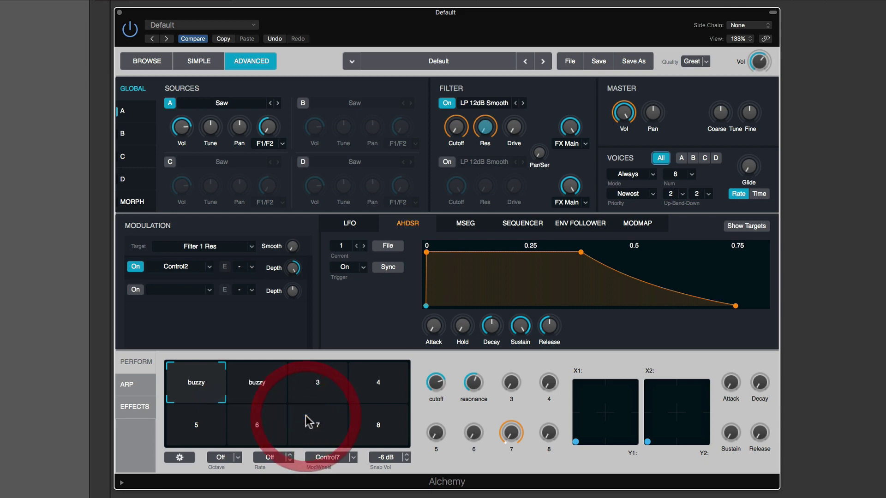
click(259, 388)
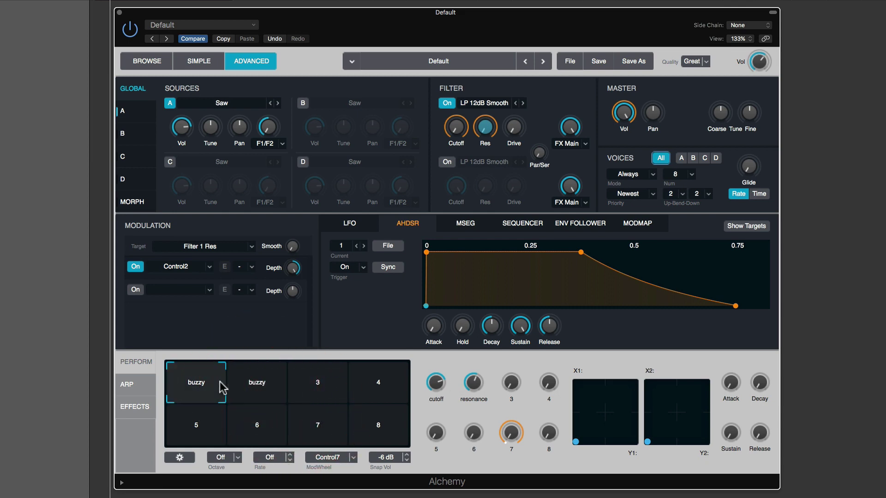
click(201, 380)
click(275, 380)
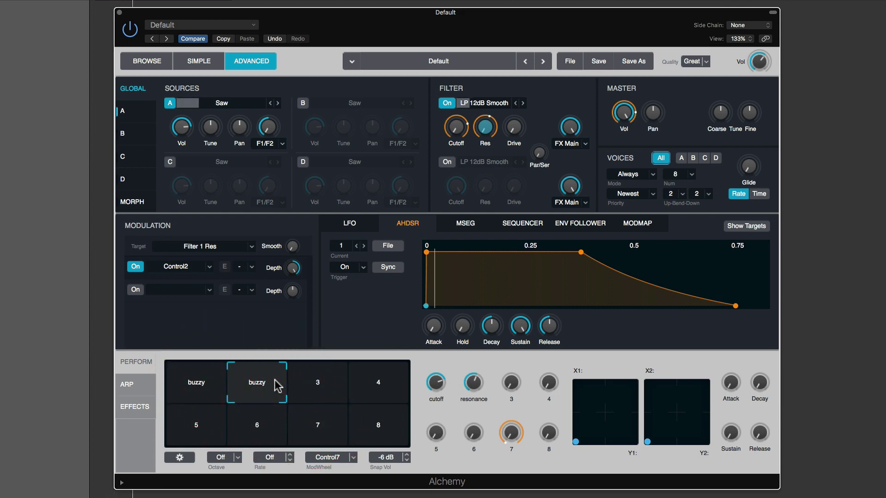
Add an Acoustic Reverb to the first slot of the Main effects rack.
mouse_move(466, 394)
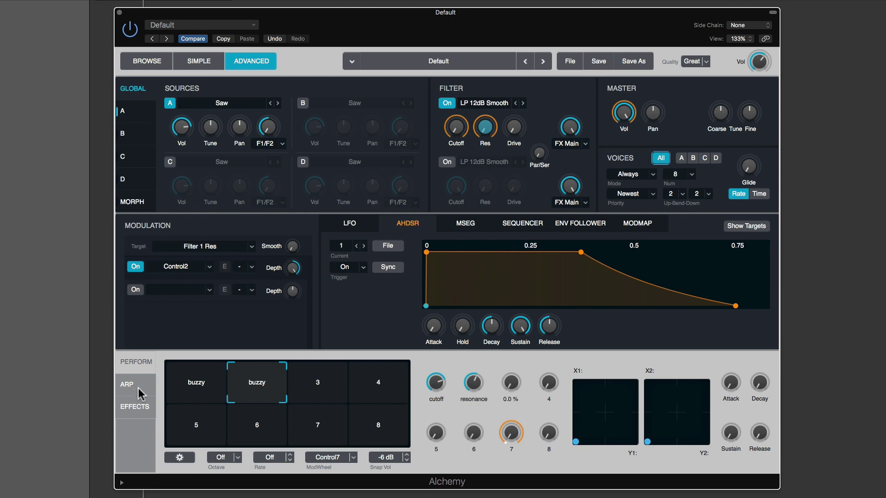
click(137, 407)
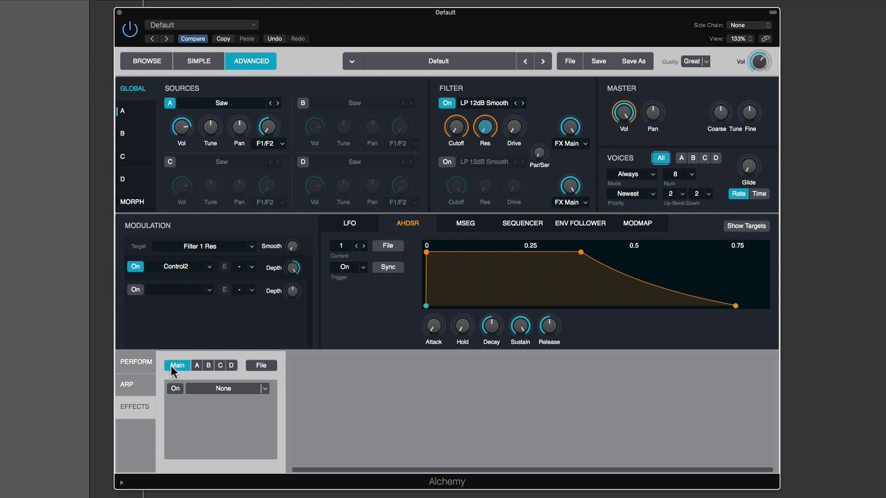
click(265, 388)
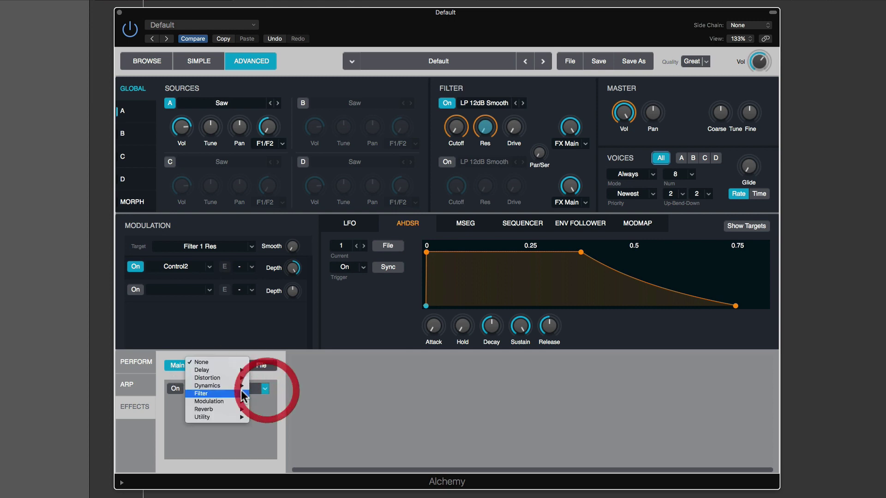
mouse_move(220, 379)
mouse_move(221, 410)
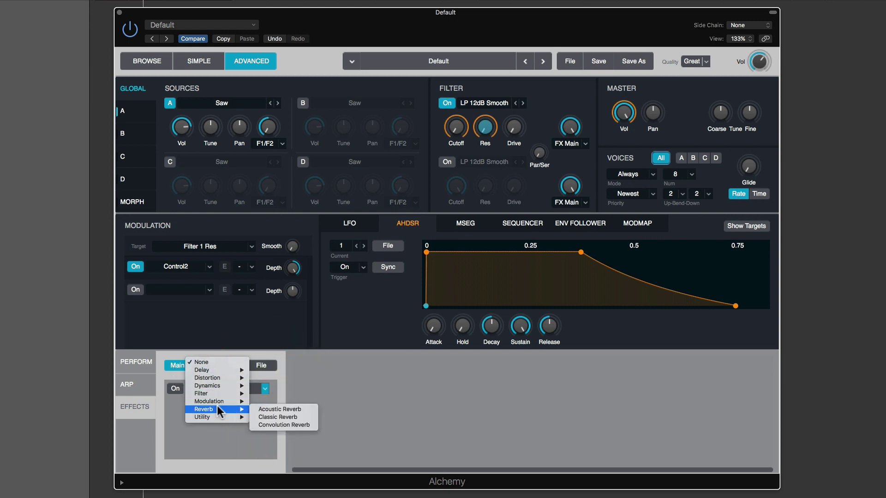
click(276, 409)
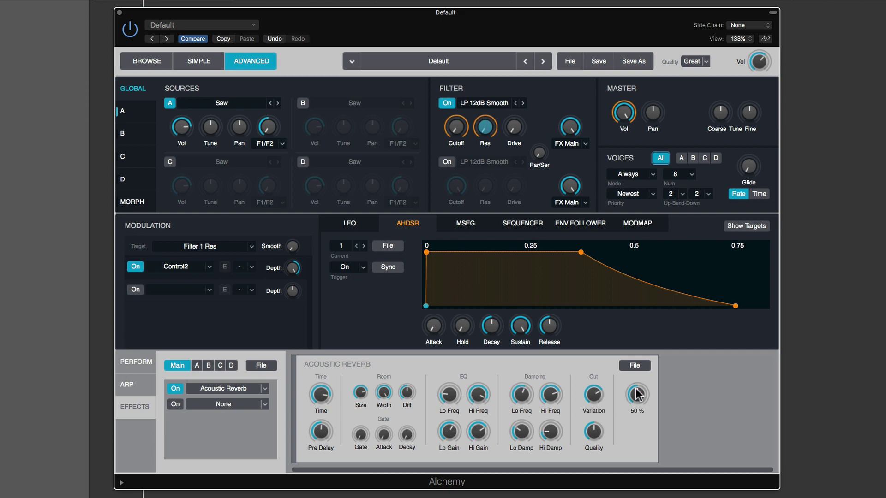
Assign Control3 to modulate the Acoustic Reverb Mix, with Mix at minimum and the modulation depth at full positive.
click(636, 394)
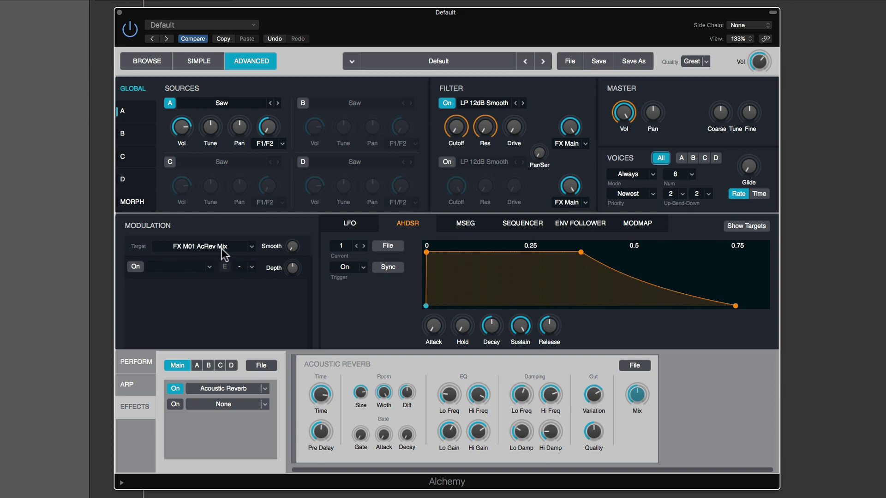
click(210, 266)
mouse_move(189, 336)
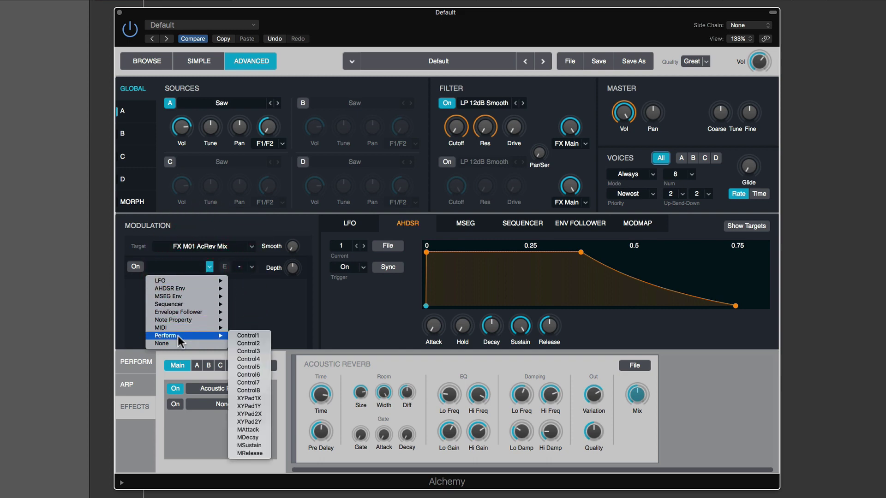
click(248, 352)
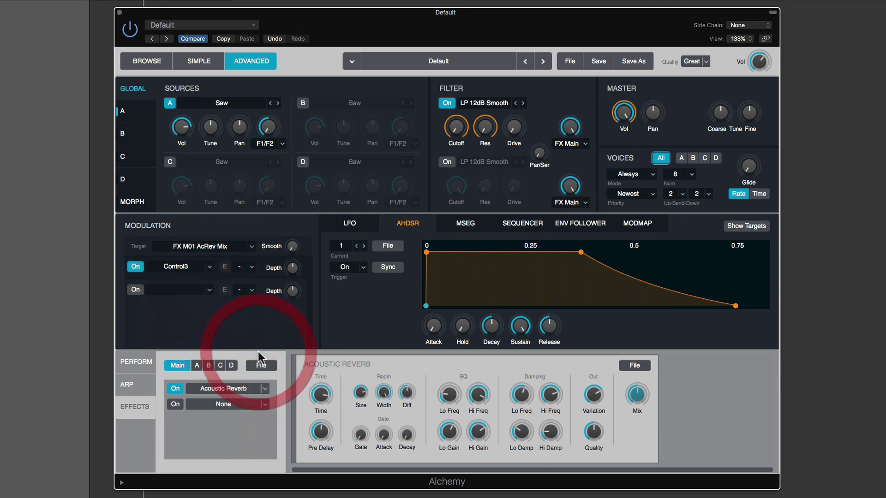
drag(640, 396, 652, 474)
drag(292, 267, 297, 172)
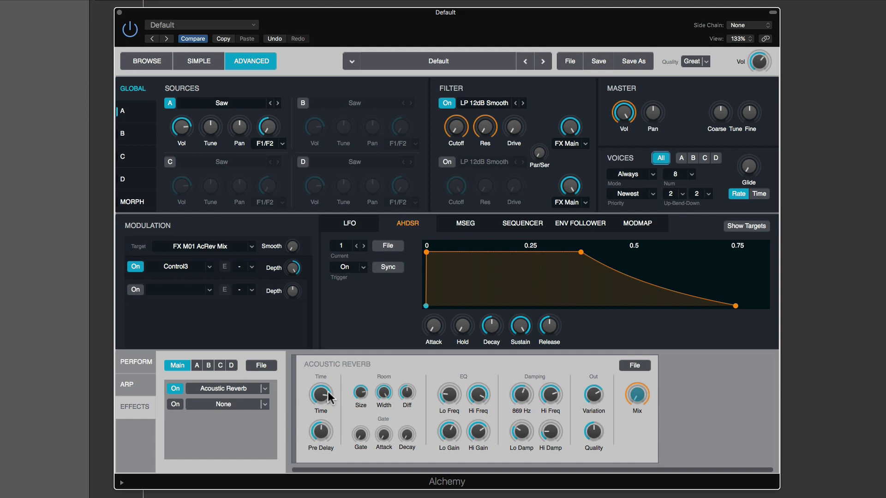
Return to the performance controls and rename control 3 as reverb.
click(136, 362)
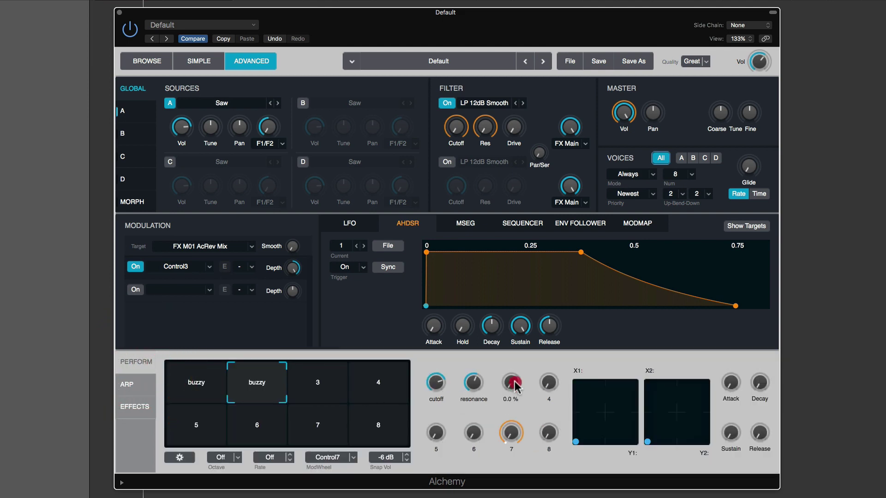
drag(514, 381, 509, 403)
double_click(509, 398)
text(reverb)
key(Return)
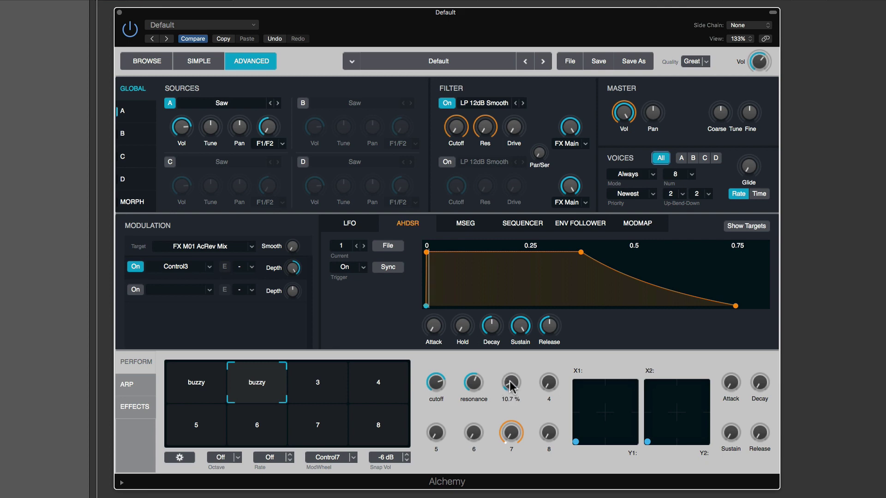
Try out the reverb performance control across its range and set it to about 25%.
drag(512, 386, 514, 267)
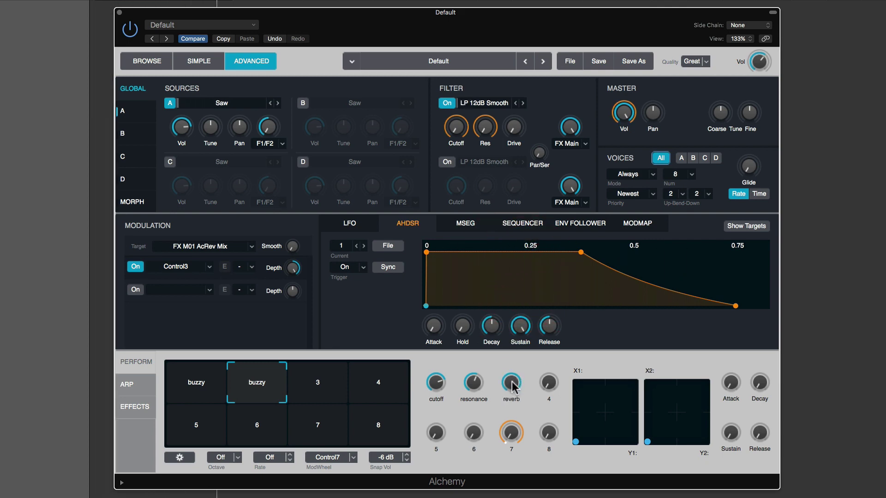
drag(511, 381, 537, 450)
drag(516, 384, 508, 359)
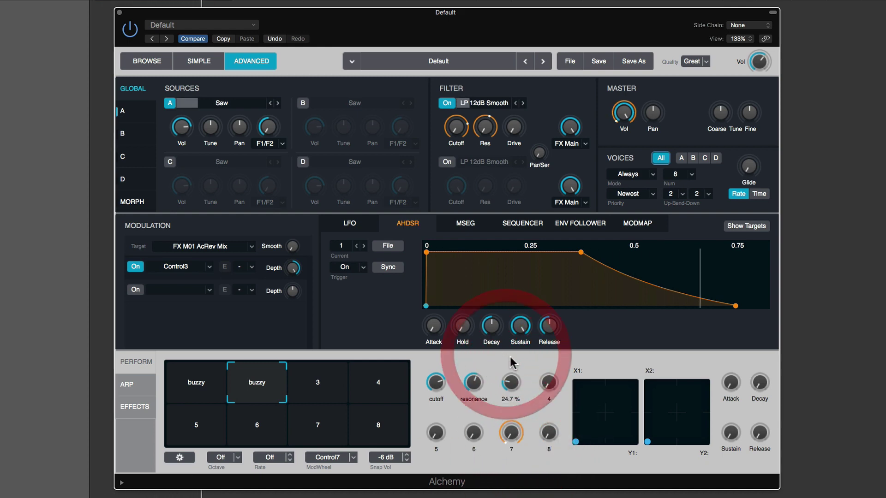
Store the current control settings in snapshot 2 and rename that snapshot buzzy wet.
mouse_move(439, 394)
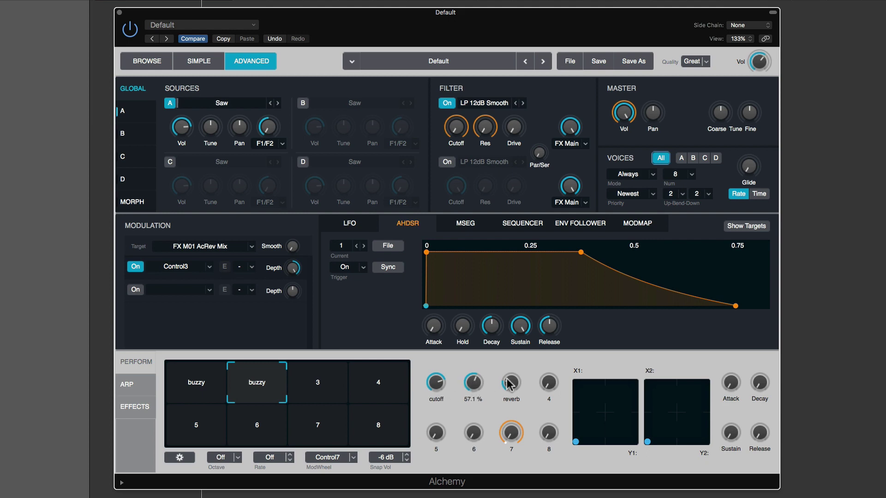
right_click(268, 386)
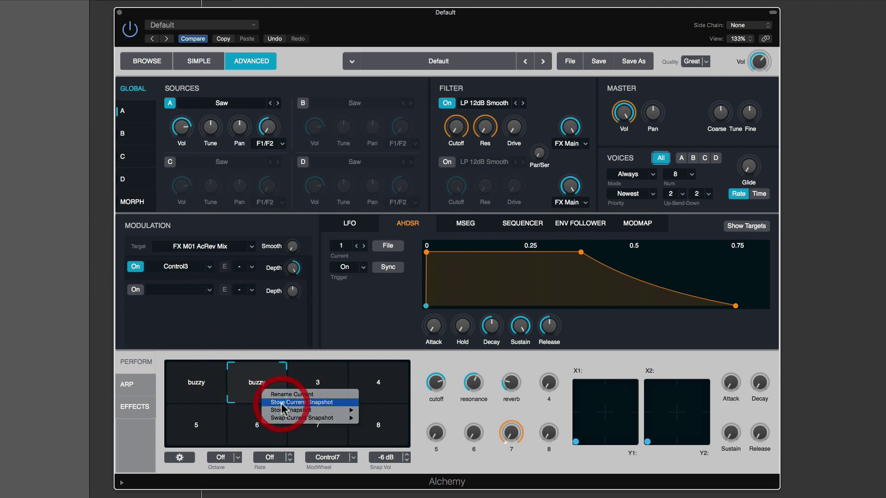
click(275, 398)
right_click(261, 390)
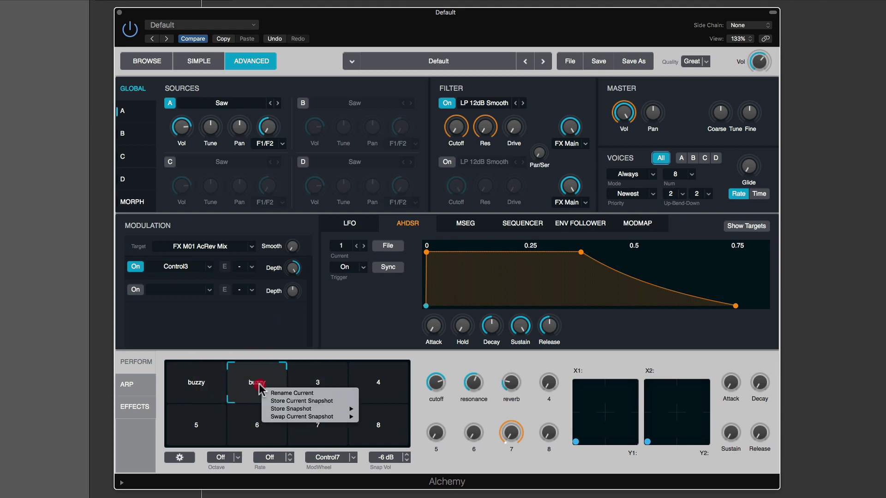
click(268, 390)
click(264, 381)
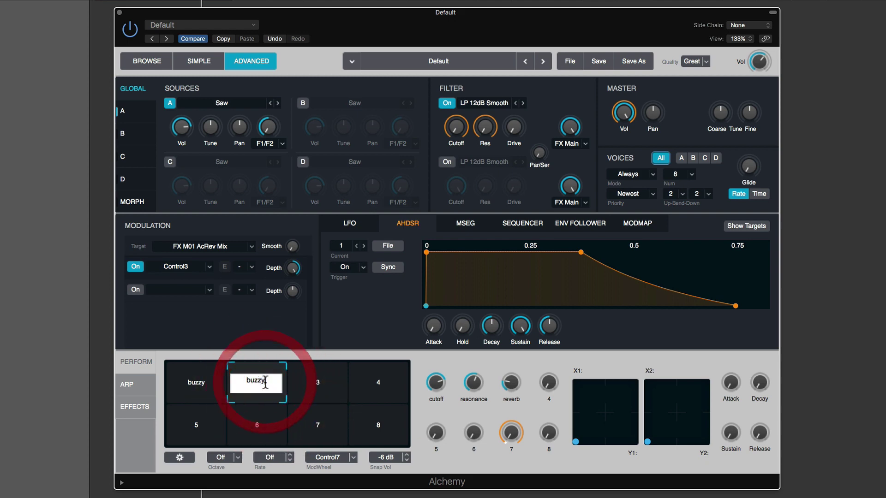
text(wet)
key(Return)
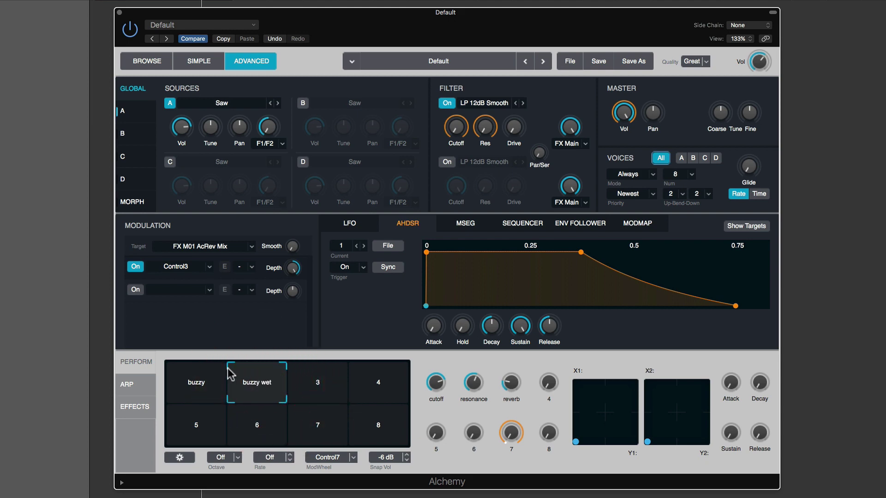
Recall snapshot 1 and rename it buzzy dry, then switch back to the buzzy wet snapshot.
click(198, 381)
right_click(205, 388)
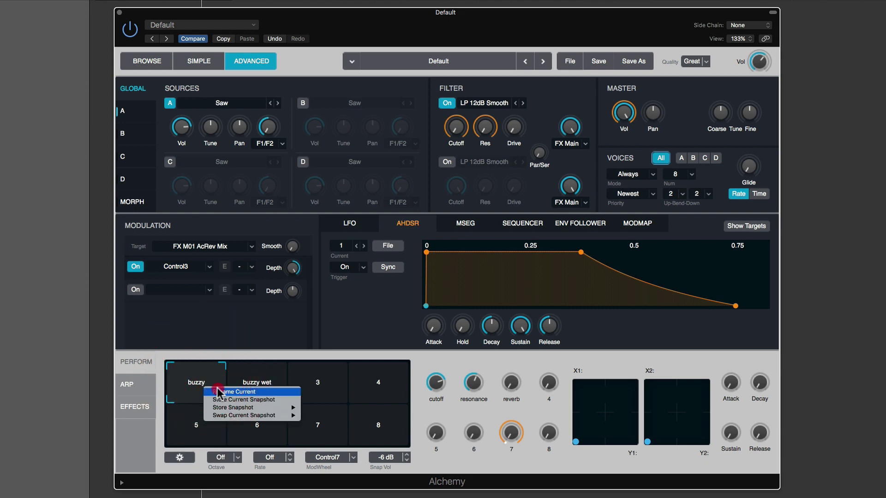
click(218, 392)
click(198, 377)
text(dry)
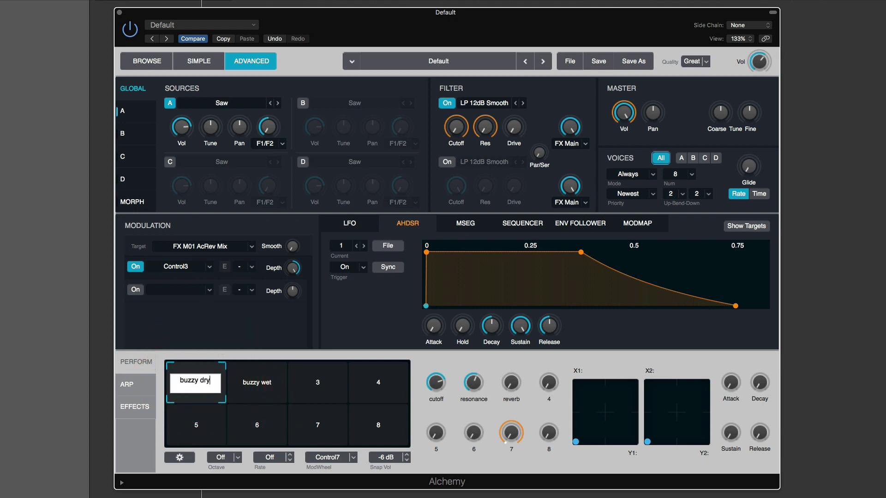
key(Return)
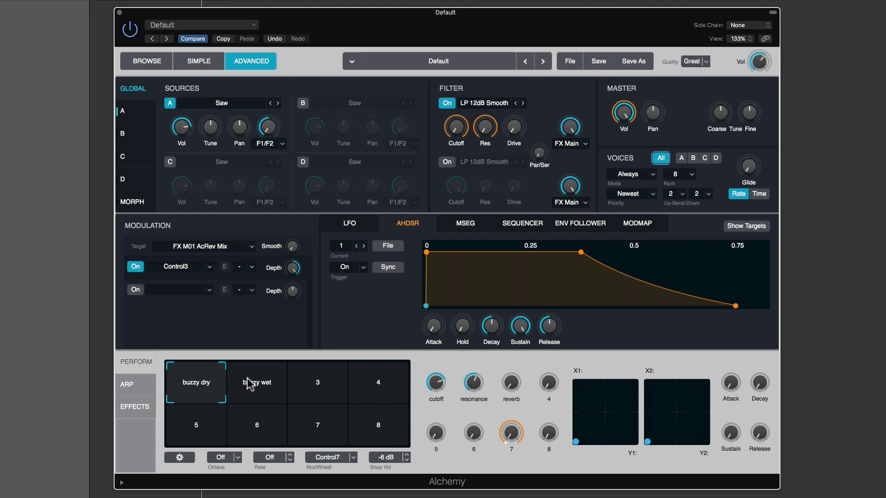
click(259, 378)
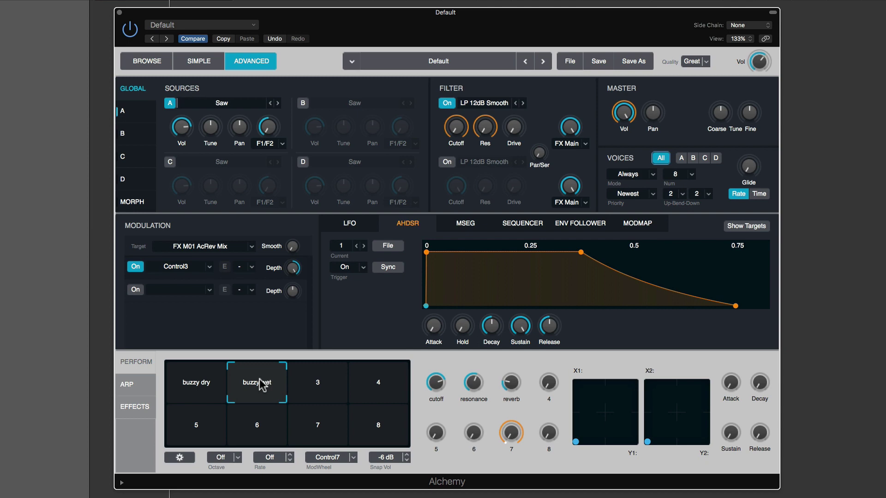
Auto-assign the Attack, Decay, Sustain and Release performance controls to the amplitude envelope, one at a time.
mouse_move(732, 385)
right_click(735, 383)
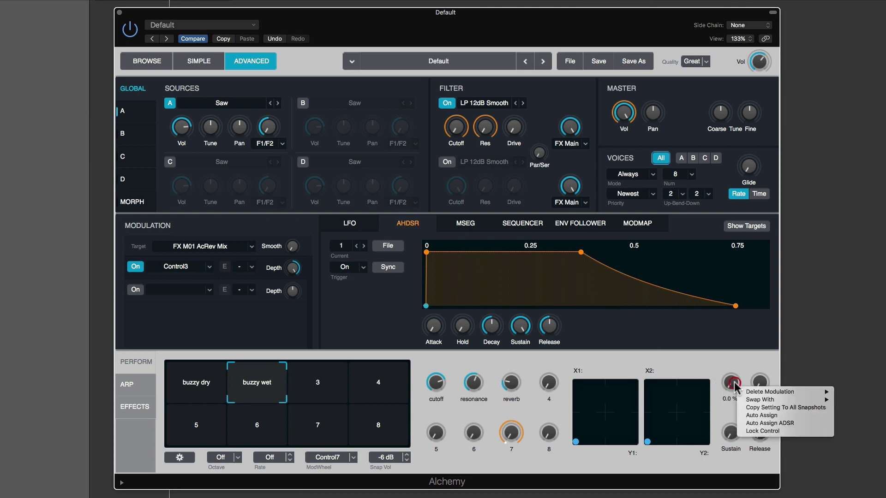
click(779, 419)
right_click(760, 383)
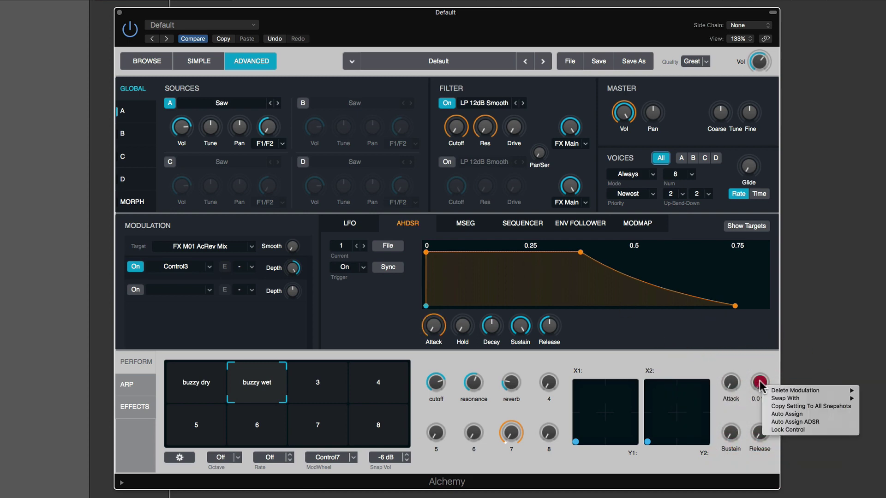
click(786, 412)
right_click(733, 433)
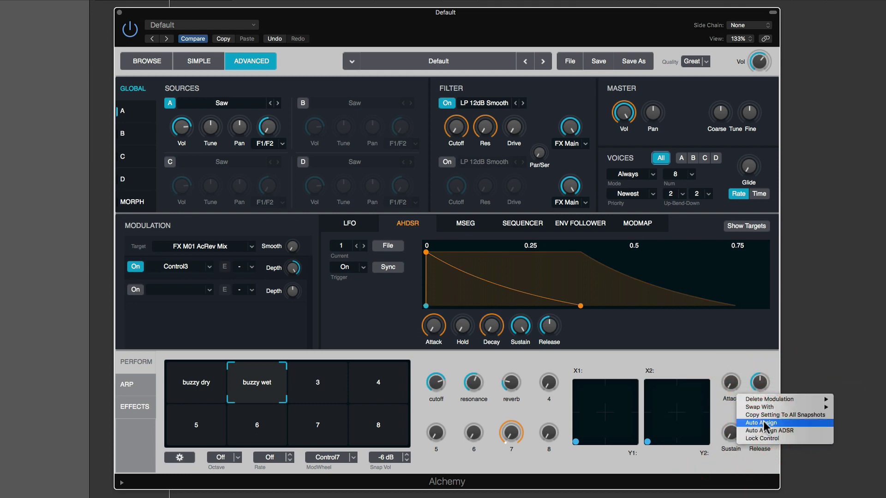
click(757, 420)
right_click(760, 434)
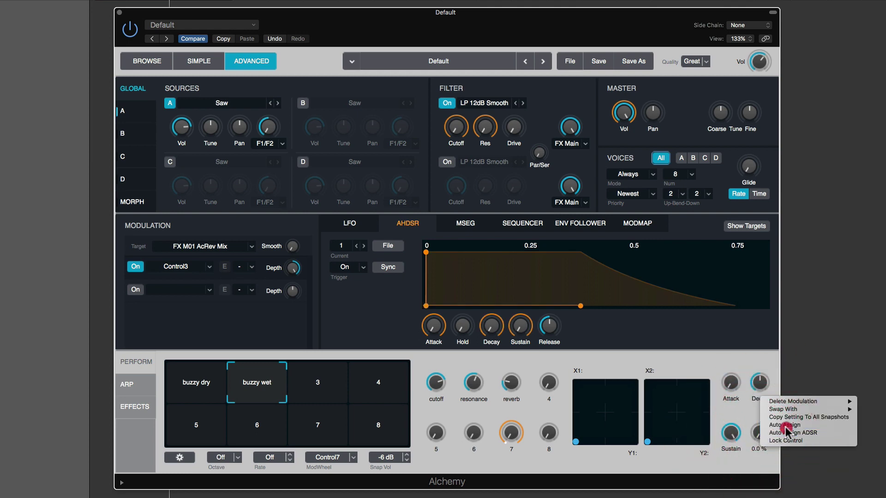
click(780, 421)
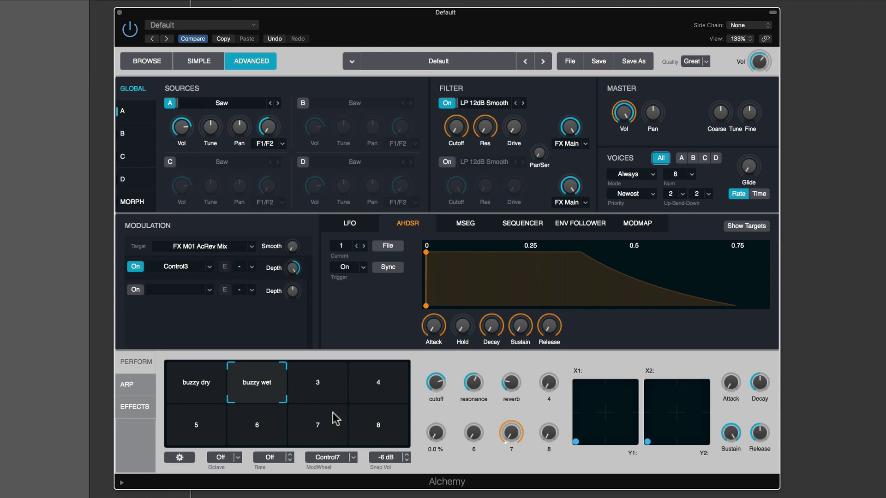
Store the buzzy wet settings in snapshot 3 and recall that snapshot.
right_click(257, 380)
mouse_move(284, 407)
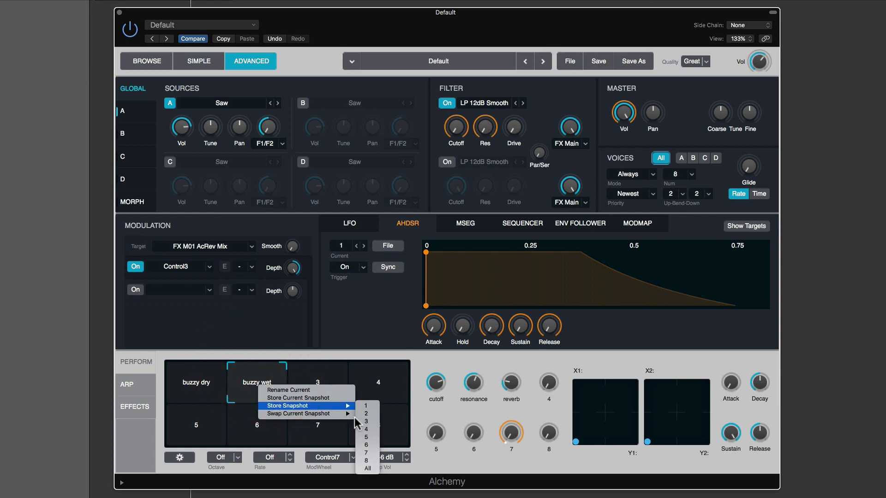
click(365, 422)
click(326, 386)
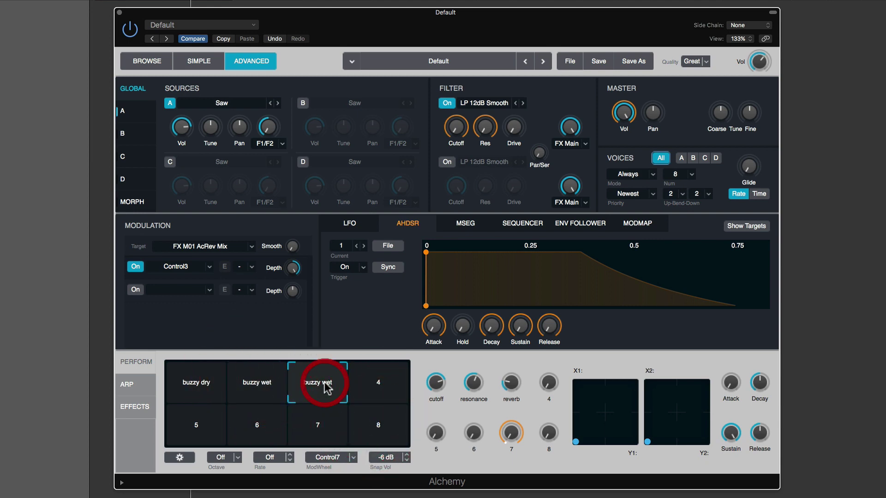
Shape a plucked envelope with the performance controls: Sustain about 9%, Decay about 42%, and a slightly shorter Release.
mouse_move(731, 434)
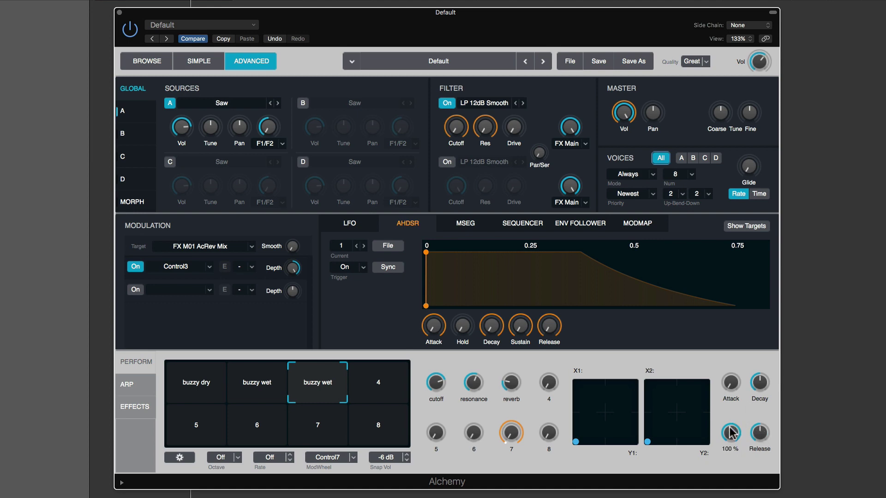
drag(731, 434, 744, 497)
drag(759, 376, 759, 391)
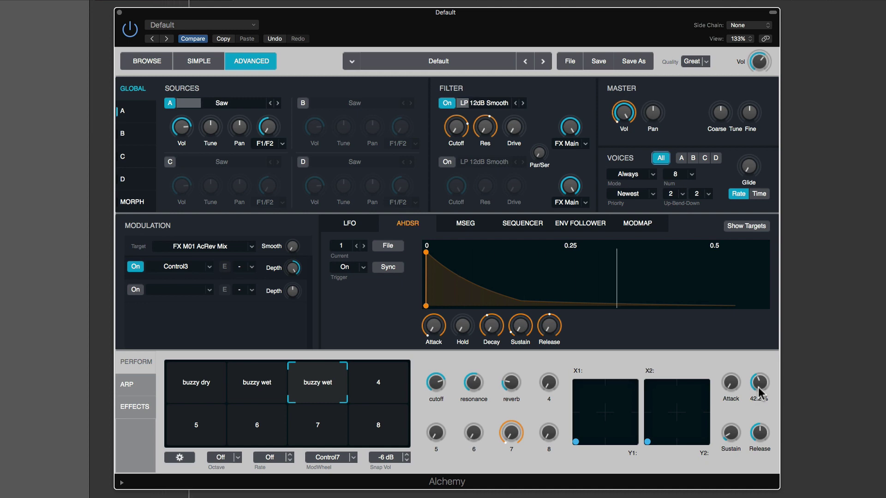
click(759, 388)
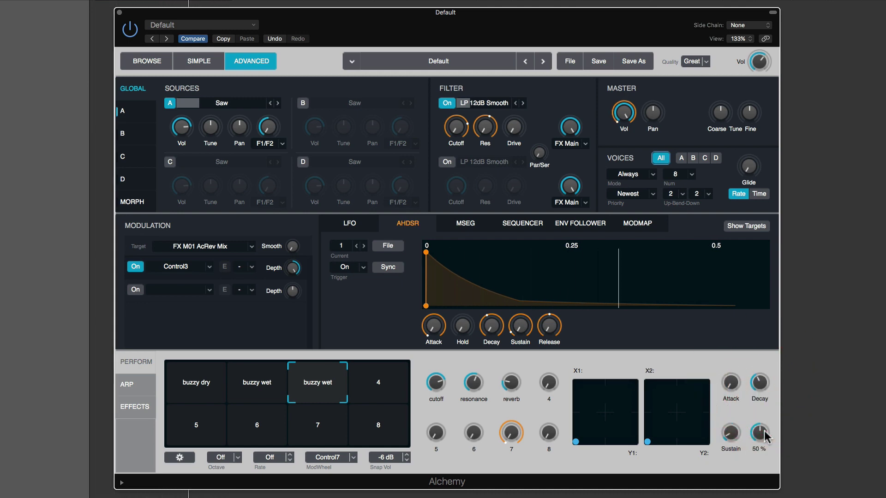
drag(766, 436, 766, 438)
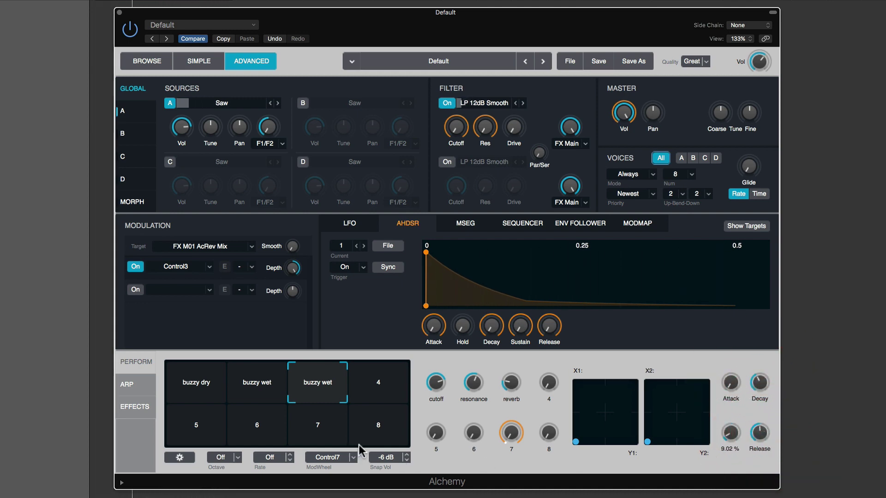
Store the plucked settings in the current snapshot 3 and rename it buzzy wet pluck.
right_click(333, 394)
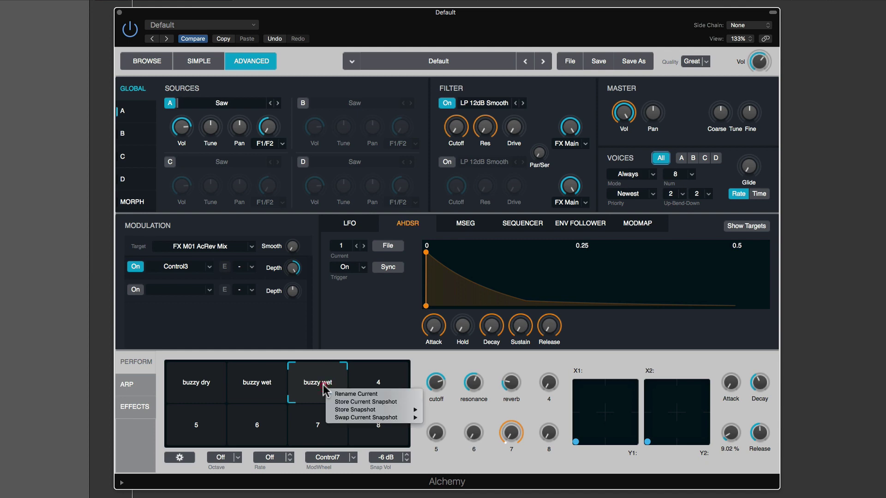
click(349, 402)
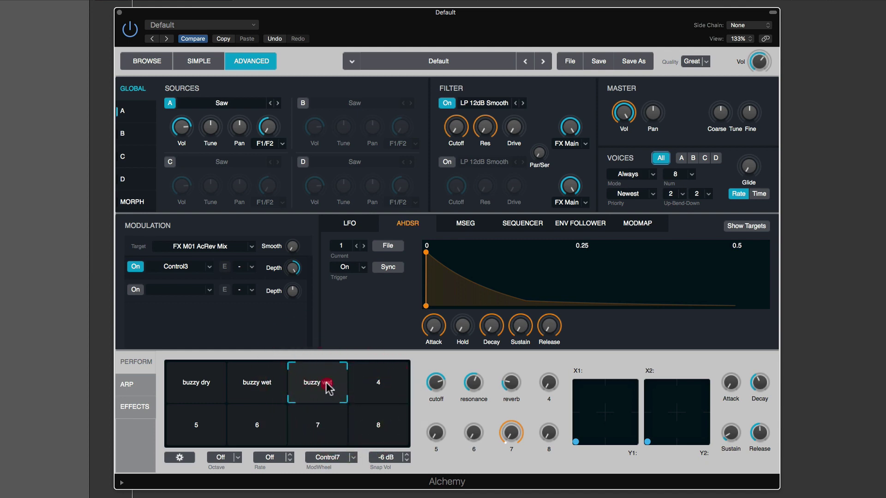
right_click(328, 388)
click(336, 393)
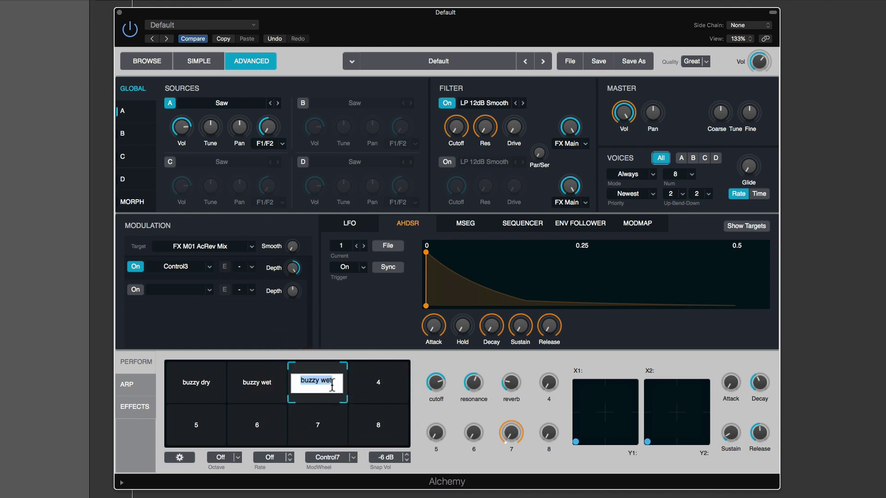
click(332, 386)
text(pluck)
key(Return)
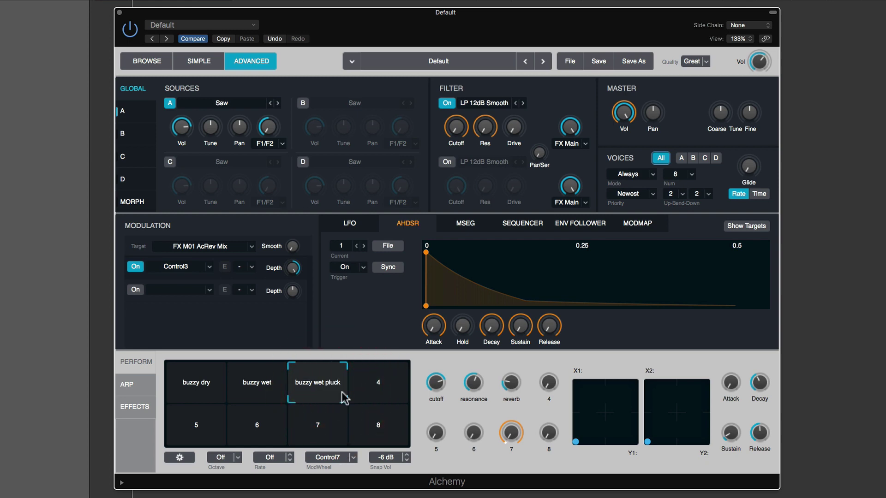
Store a copy of the buzzy wet snapshot in slot 4 and recall it.
click(244, 381)
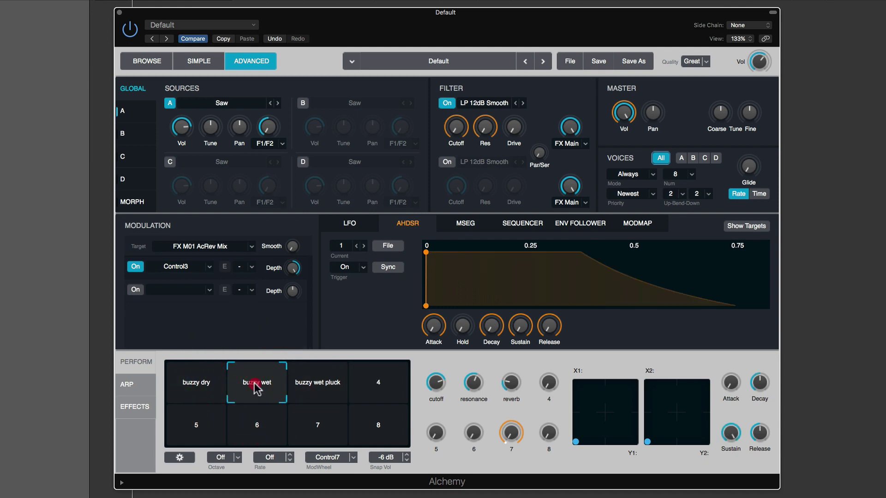
right_click(255, 385)
mouse_move(285, 410)
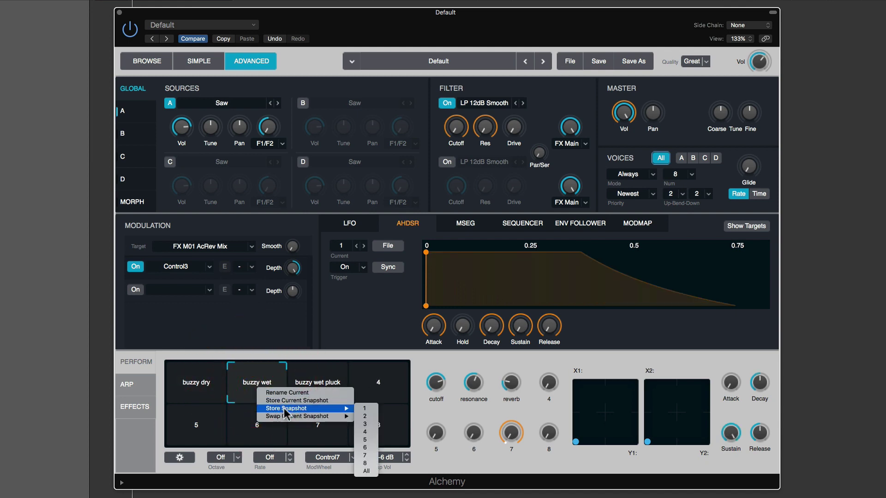
click(365, 432)
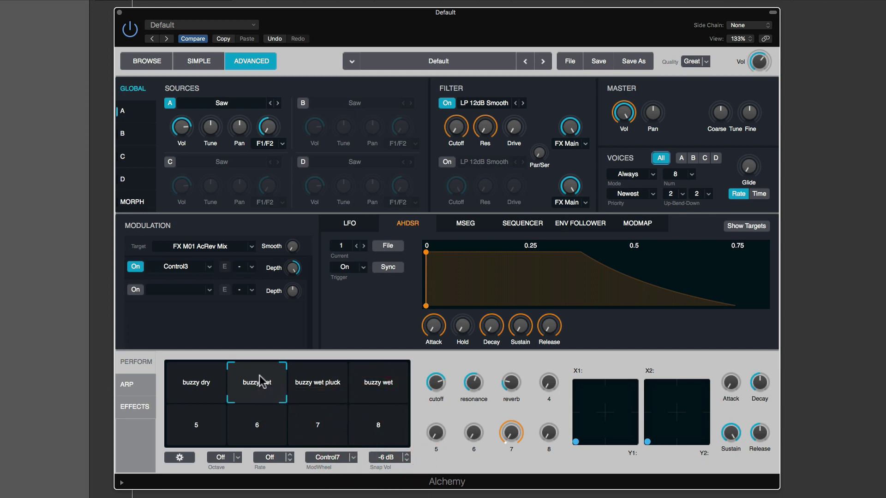
click(381, 384)
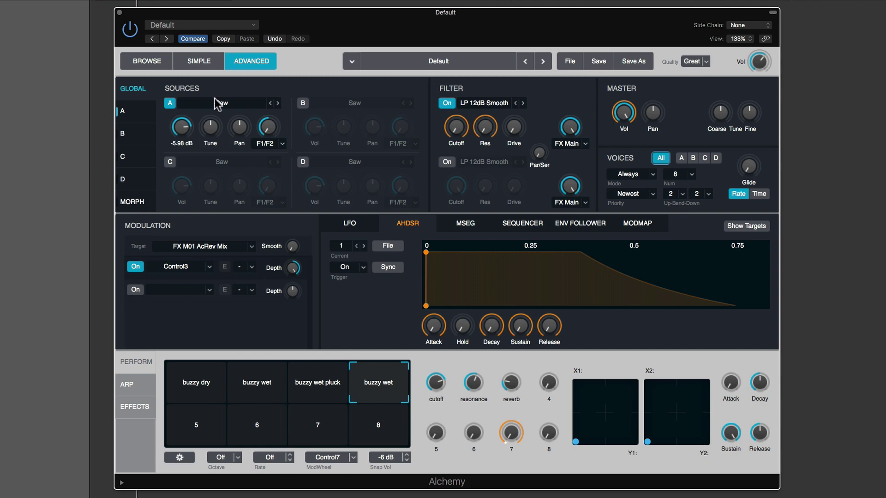
Turn on source B, assign XYPad1X to modulate its volume with a raised modulation depth, and try out the pad.
click(302, 102)
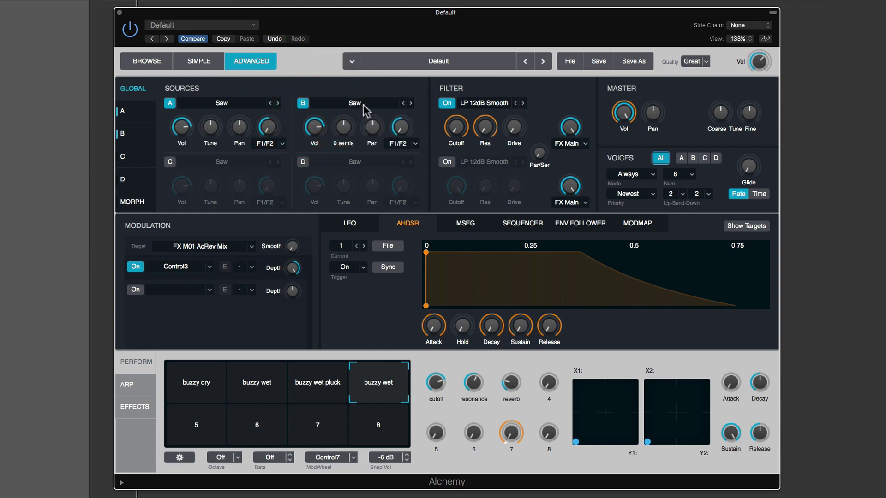
click(315, 130)
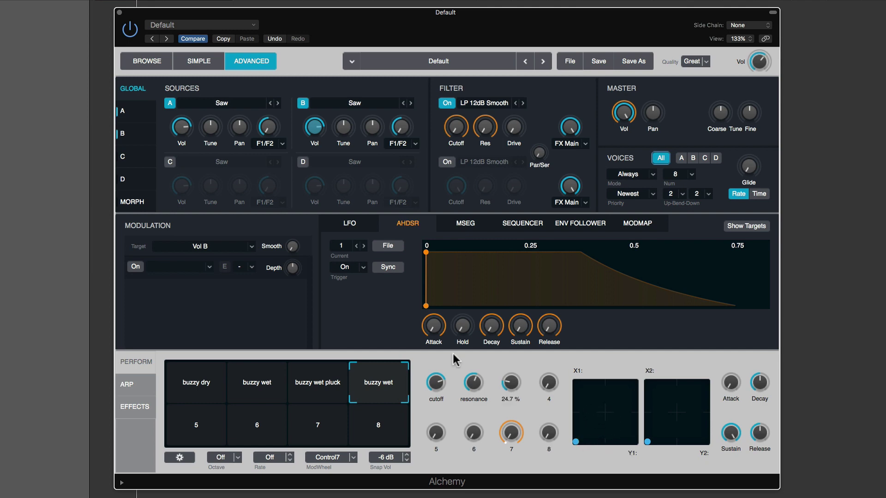
click(210, 267)
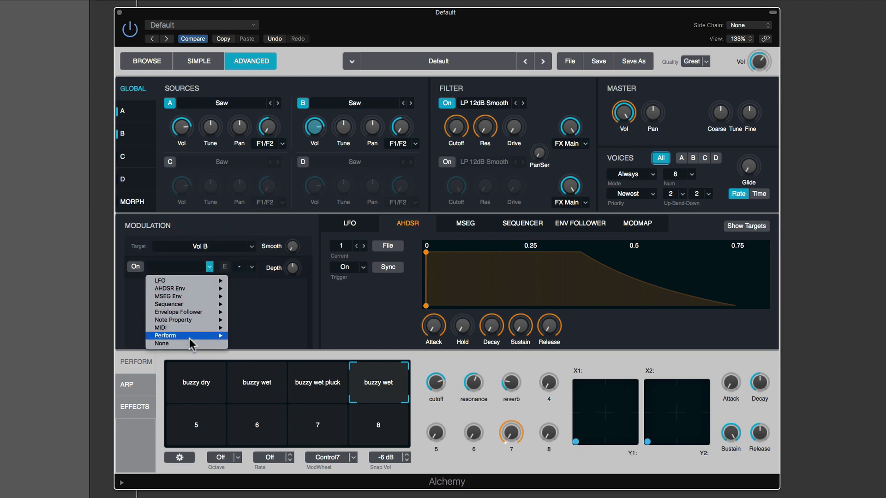
mouse_move(190, 339)
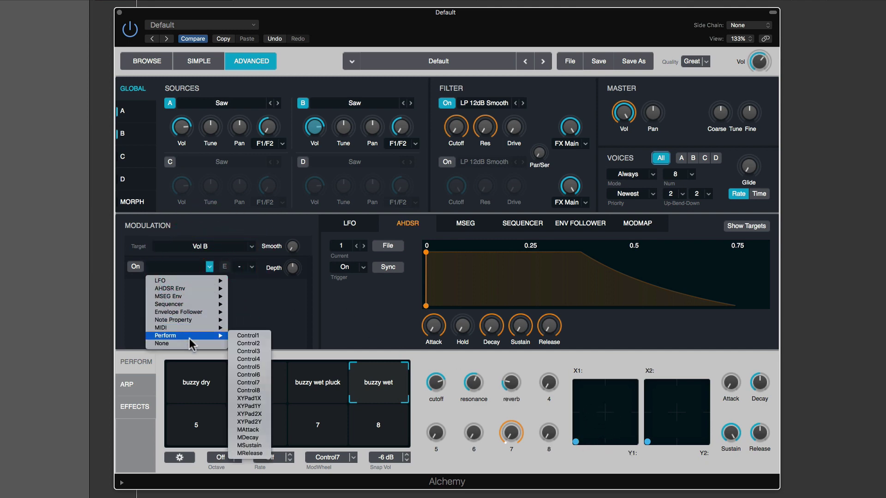
click(264, 400)
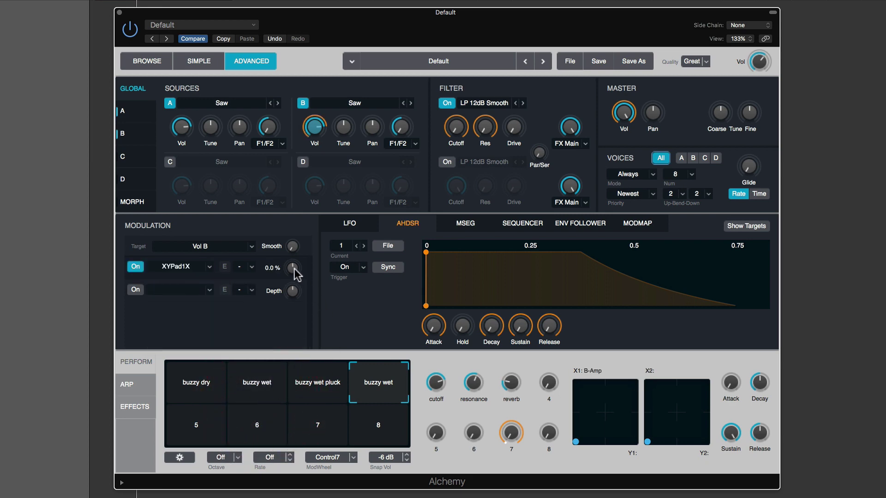
drag(296, 274, 311, 142)
drag(573, 441, 554, 447)
Lower source B's coarse tuning and sweep the first XY pad horizontally to hear source B blend in.
drag(339, 136, 351, 146)
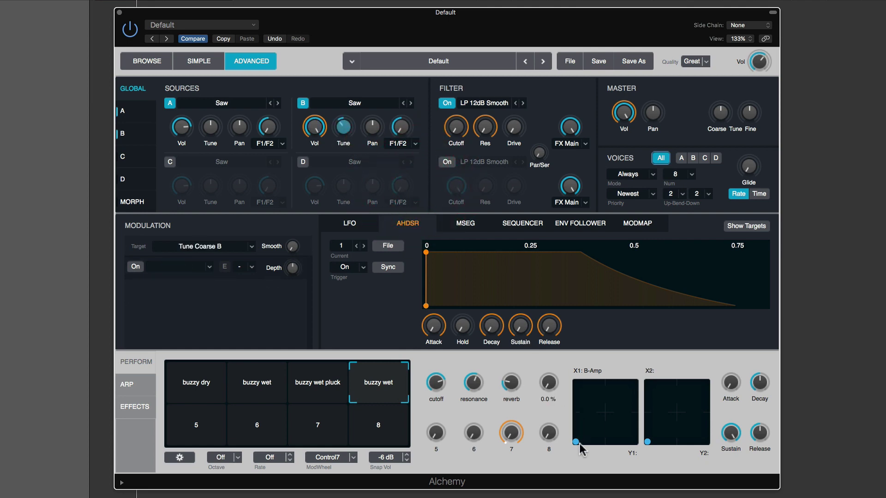
drag(577, 445, 630, 445)
click(596, 444)
mouse_move(600, 444)
mouse_down()
mouse_move(597, 424)
mouse_move(607, 428)
mouse_move(603, 448)
mouse_move(580, 450)
mouse_move(567, 436)
mouse_up()
Assign XYPad1Y to modulate source B's fine tuning and raise its modulation depth.
click(132, 138)
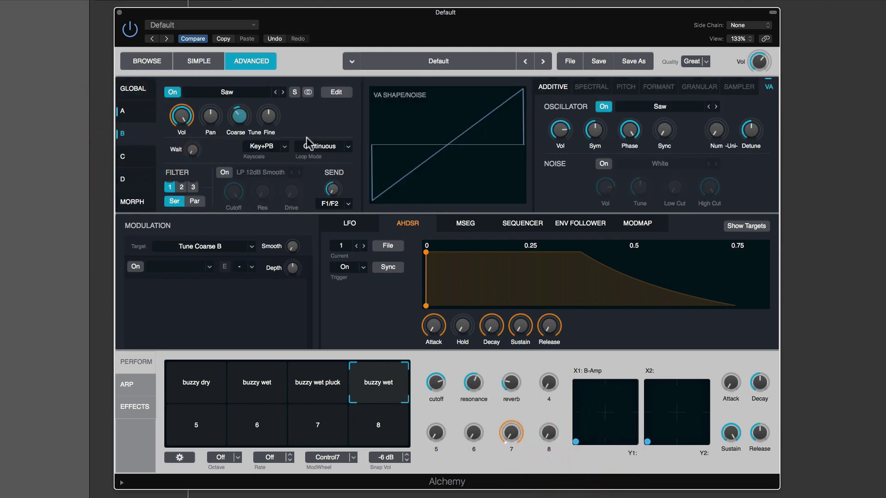
click(268, 121)
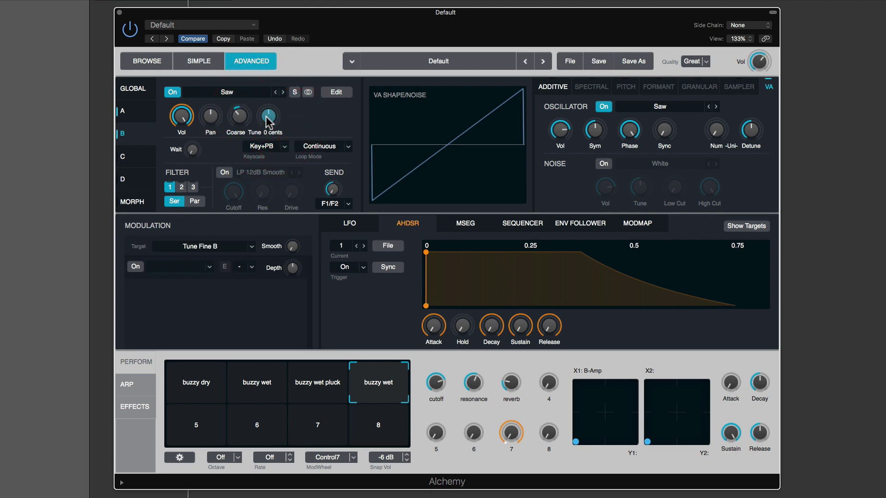
click(209, 267)
mouse_move(214, 336)
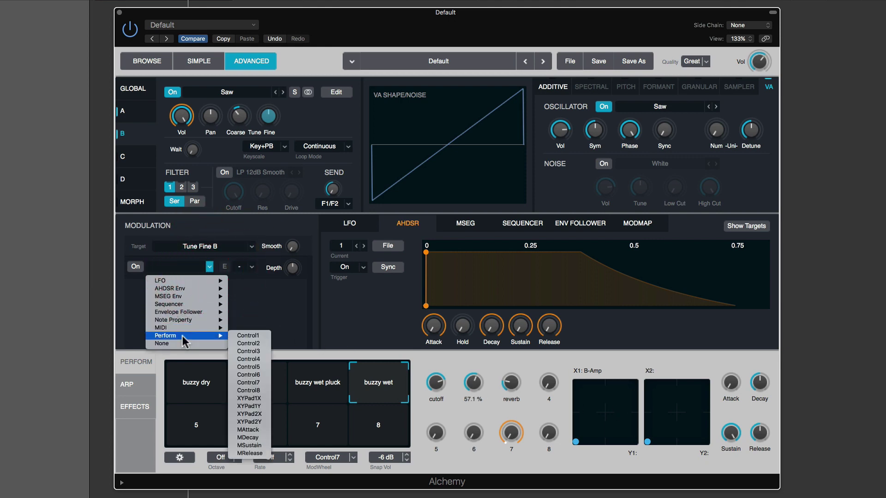
click(261, 408)
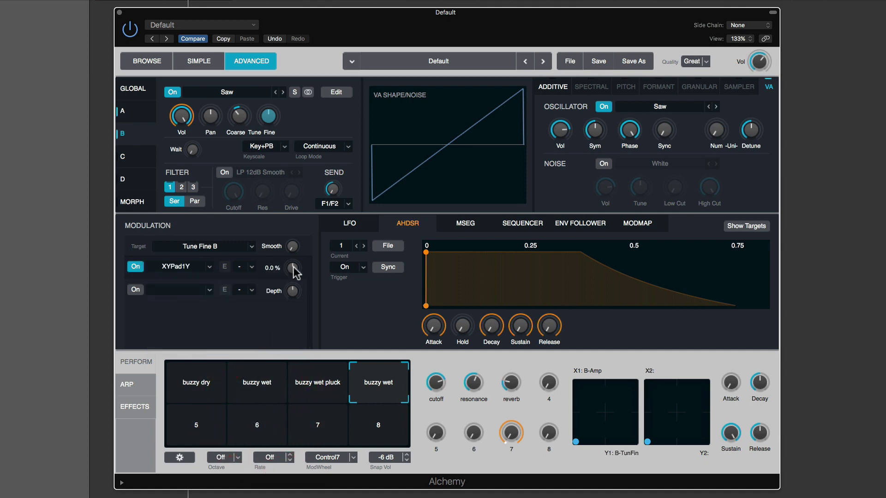
mouse_move(293, 267)
mouse_down()
mouse_move(295, 236)
mouse_move(294, 251)
mouse_up()
mouse_move(295, 272)
drag(294, 278, 294, 261)
Lower source B's fine tuning and set the first XY pad's point right of and slightly above centre to blend in detuned source B.
drag(273, 113, 270, 130)
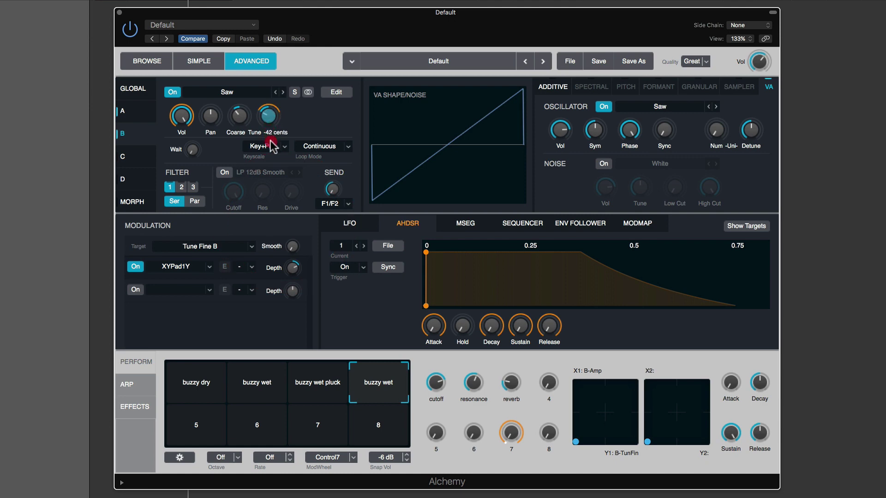
click(267, 133)
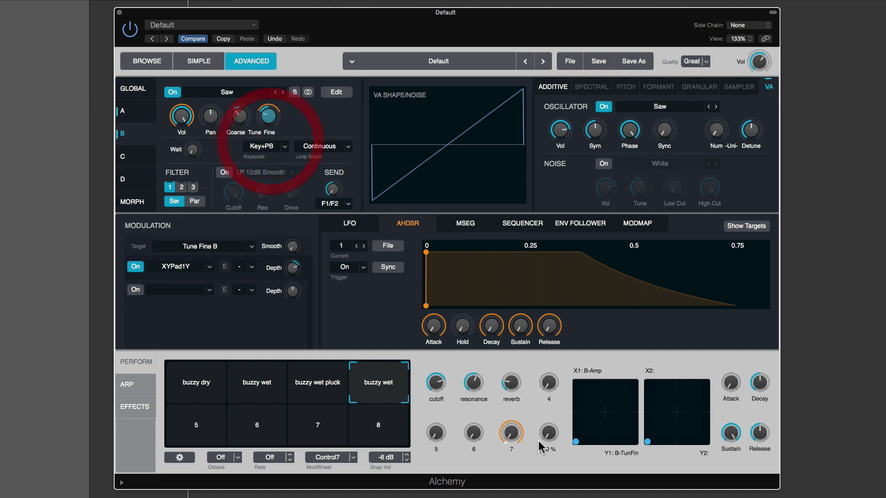
mouse_move(576, 444)
mouse_down()
mouse_move(575, 393)
mouse_move(575, 445)
mouse_up()
mouse_move(260, 116)
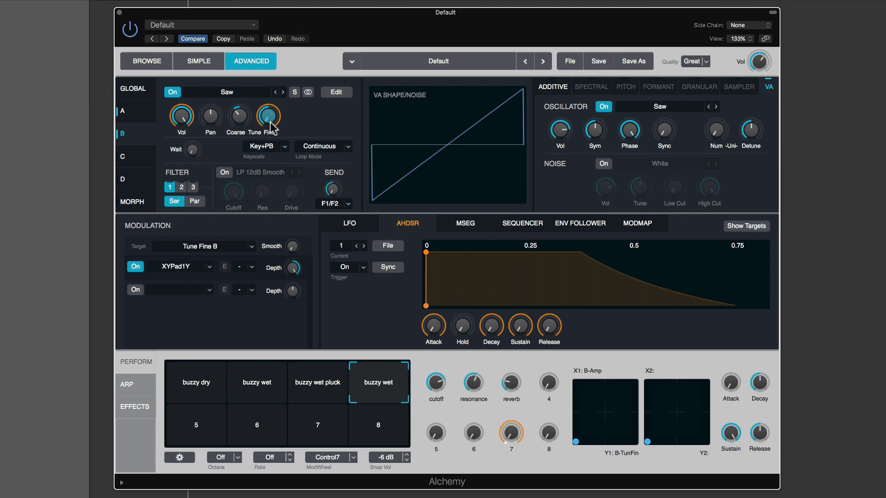
drag(576, 443, 629, 412)
drag(629, 412, 630, 413)
mouse_move(630, 414)
mouse_down()
mouse_move(632, 399)
mouse_move(631, 427)
mouse_move(586, 431)
mouse_move(621, 432)
mouse_move(626, 406)
mouse_up()
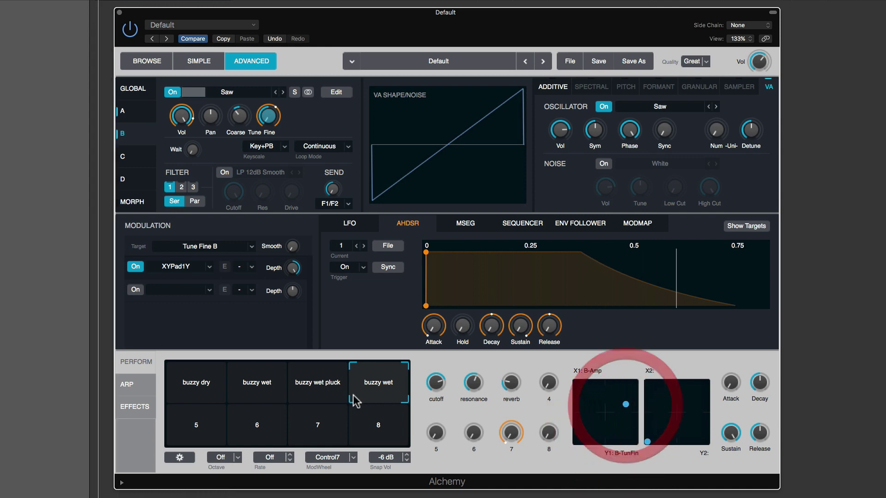
Store the detuned settings in the current snapshot 4 and rename it buzzy wet detune.
right_click(381, 388)
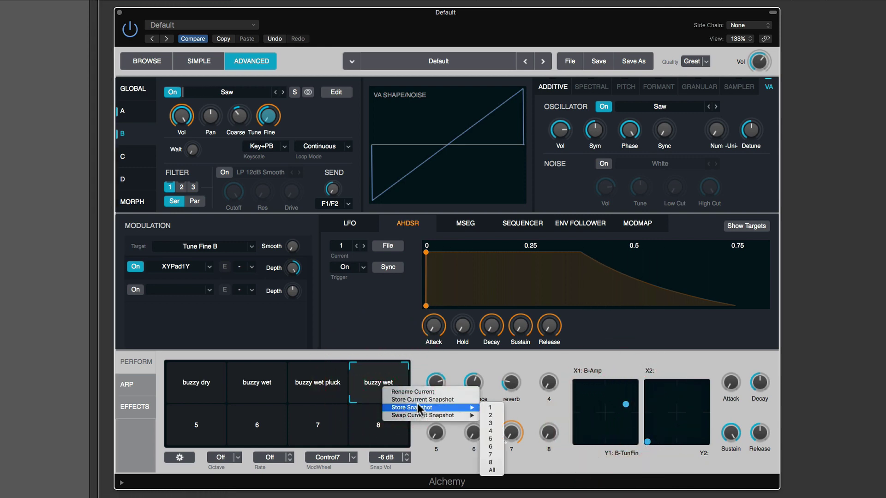
click(417, 401)
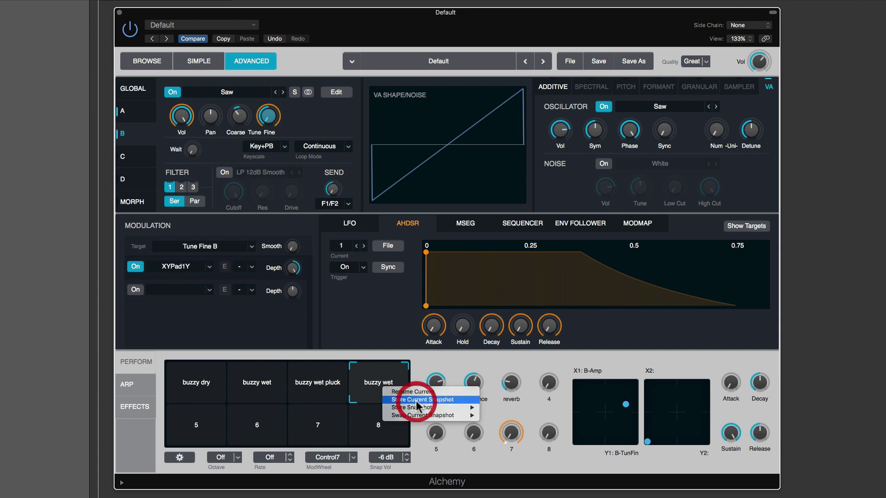
right_click(381, 389)
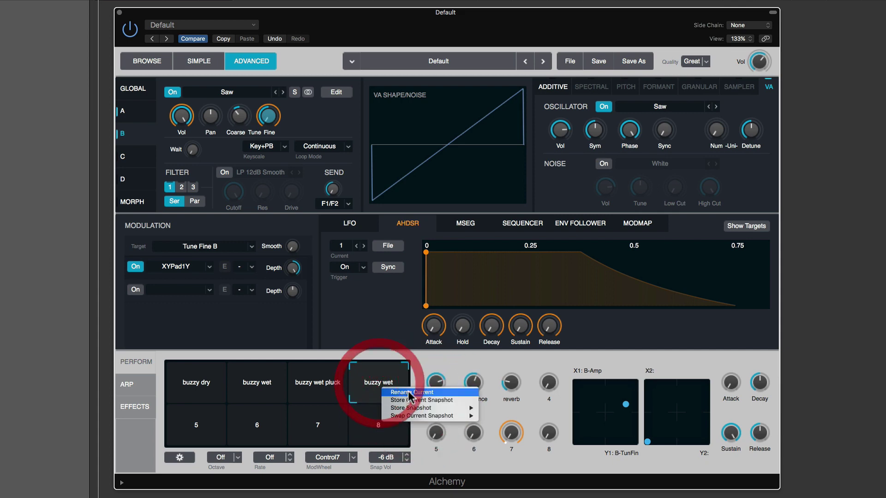
click(396, 394)
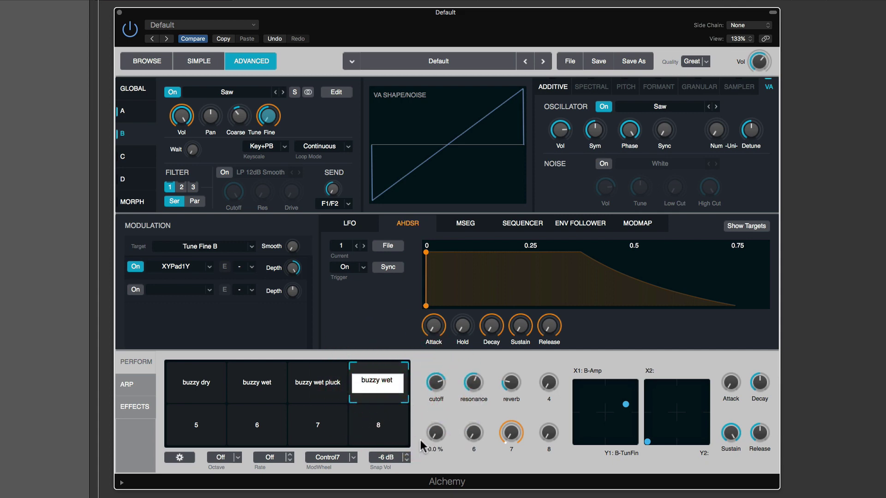
text(detune)
key(Return)
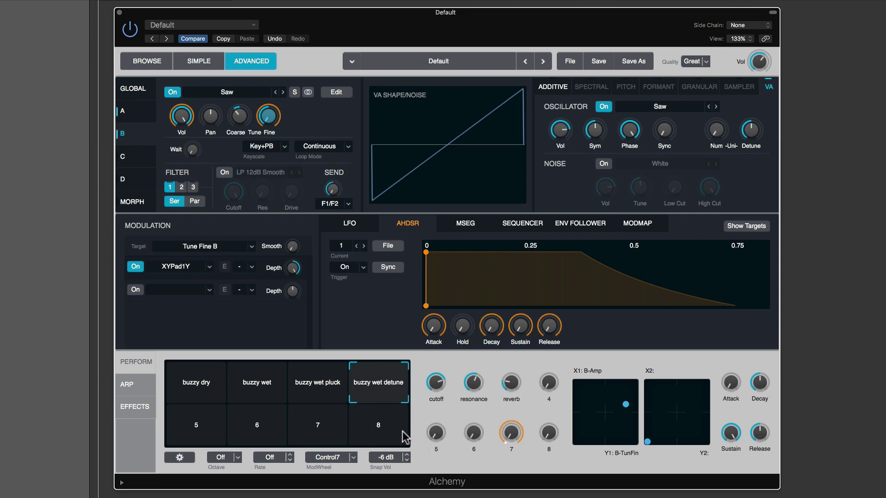
Recall the buzzy dry, buzzy wet, buzzy wet pluck and buzzy wet detune snapshots in turn to compare their sounds.
click(203, 393)
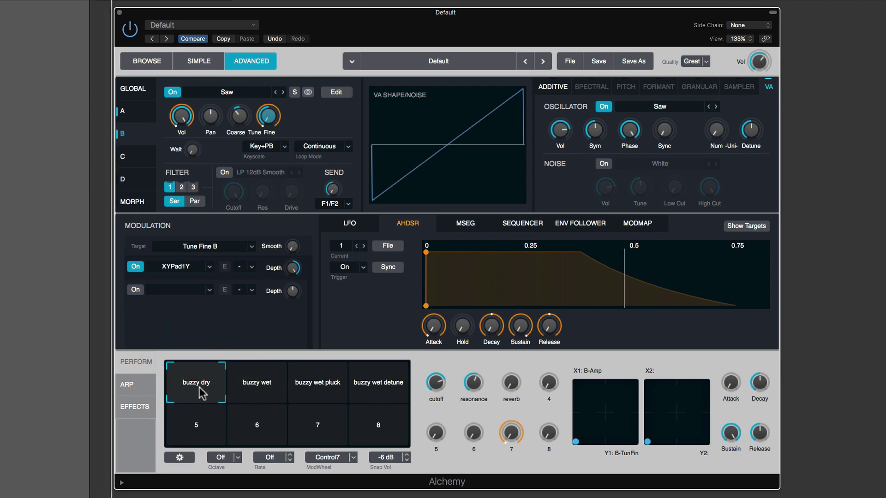
click(255, 390)
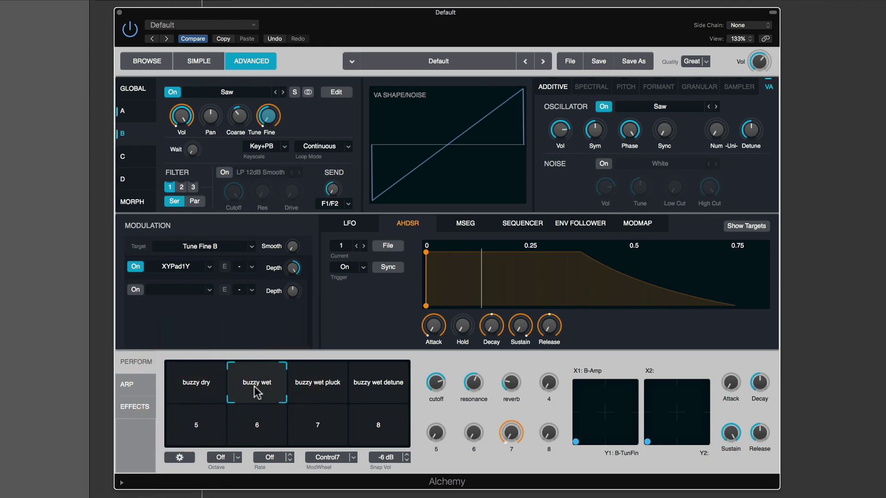
click(314, 390)
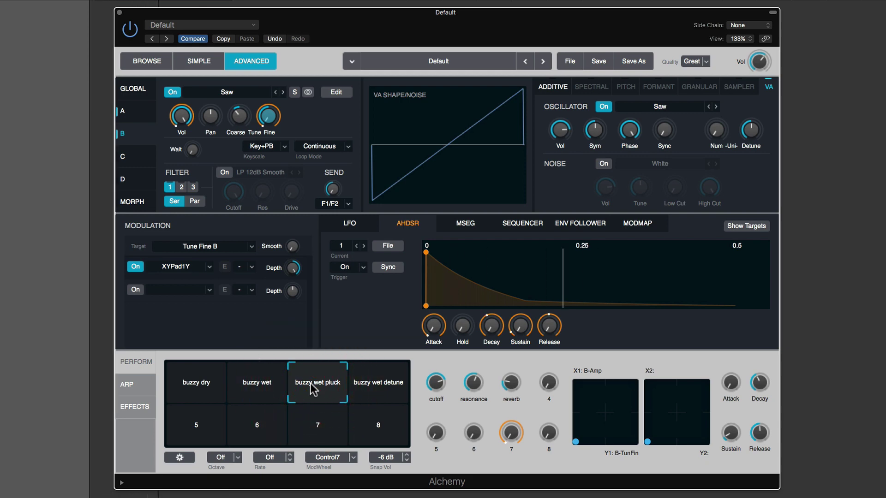
click(363, 389)
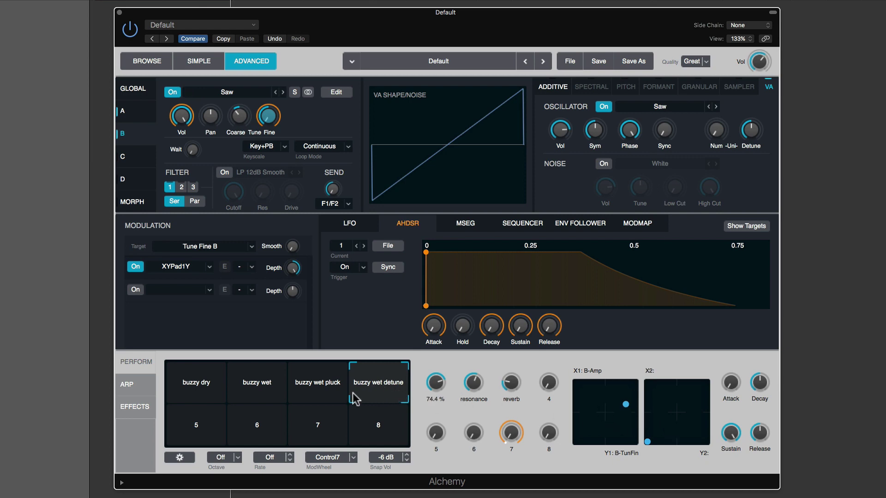
Store a copy of the buzzy wet detune snapshot in slot 5 and recall it.
right_click(381, 391)
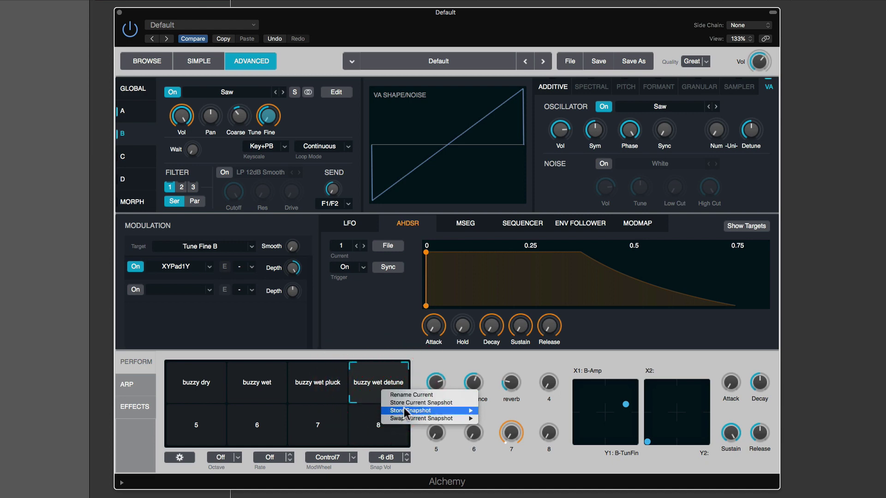
mouse_move(409, 410)
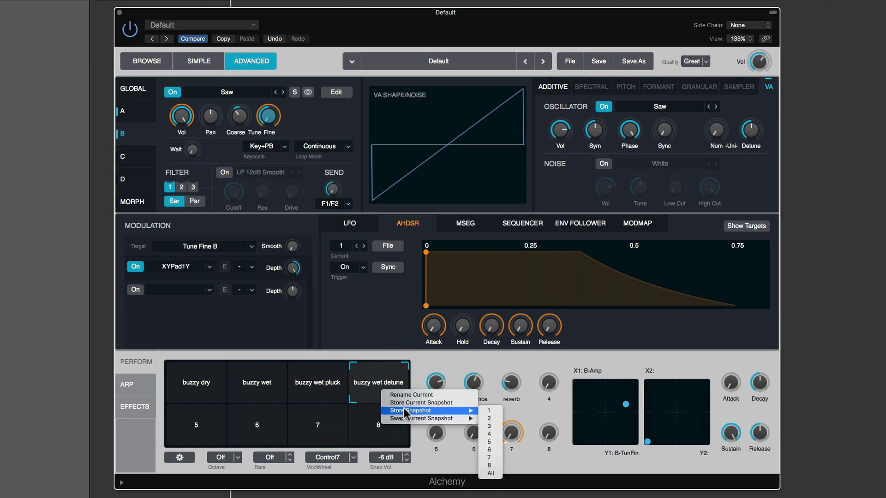
click(489, 442)
click(196, 434)
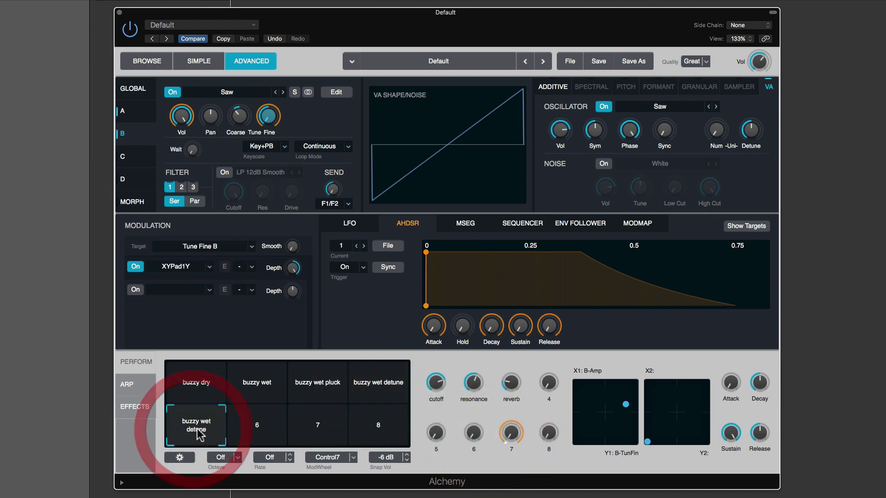
Reposition the first XY pad's point slightly right of and below centre for a different source B blend and detune.
click(625, 407)
drag(624, 405, 594, 415)
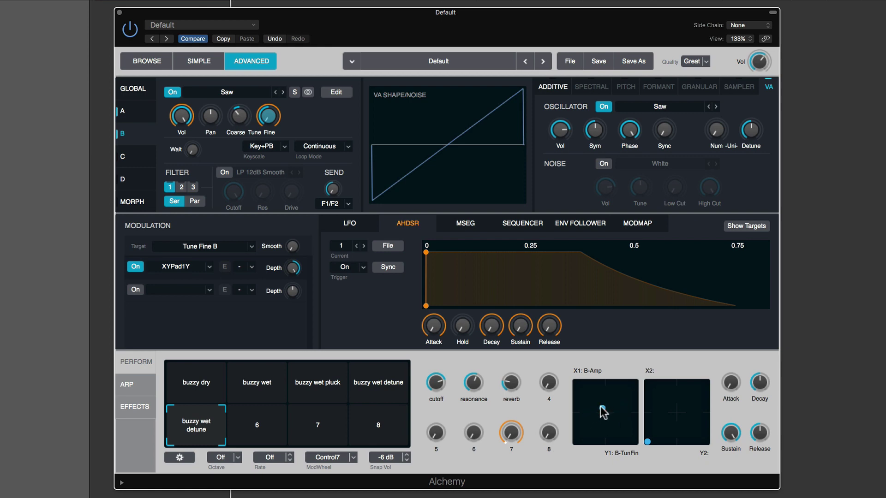
drag(601, 405, 614, 424)
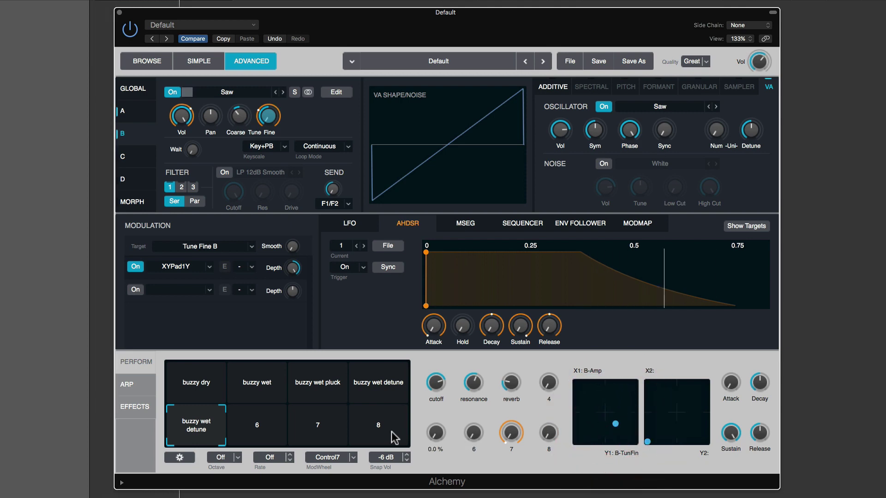
Rename snapshot 5 as buzzy wet detune 2.
right_click(200, 428)
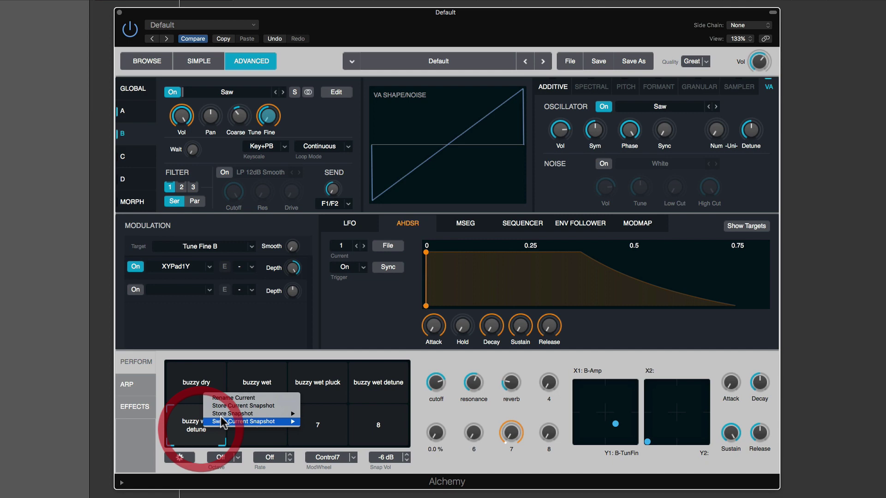
click(237, 398)
text(buzzy wet detu)
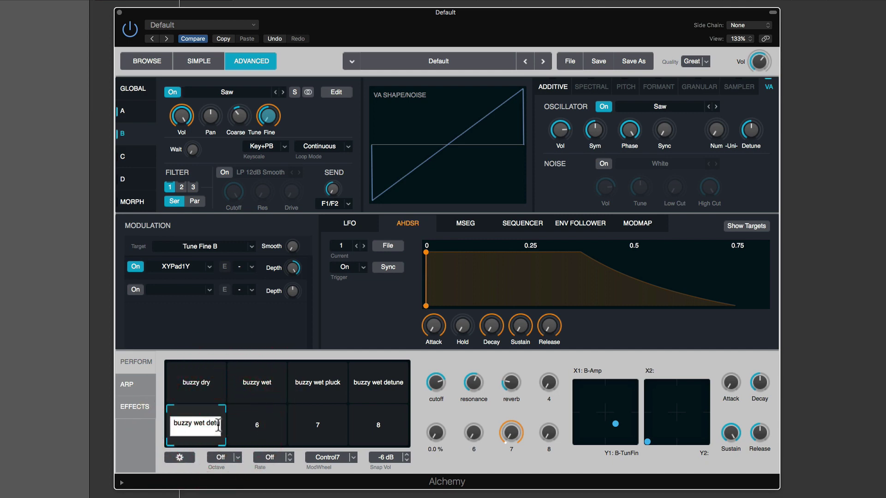
text(ne 2)
key(Return)
Switch between the buzzy wet detune and buzzy wet detune 2 snapshots to compare their sounds.
click(374, 400)
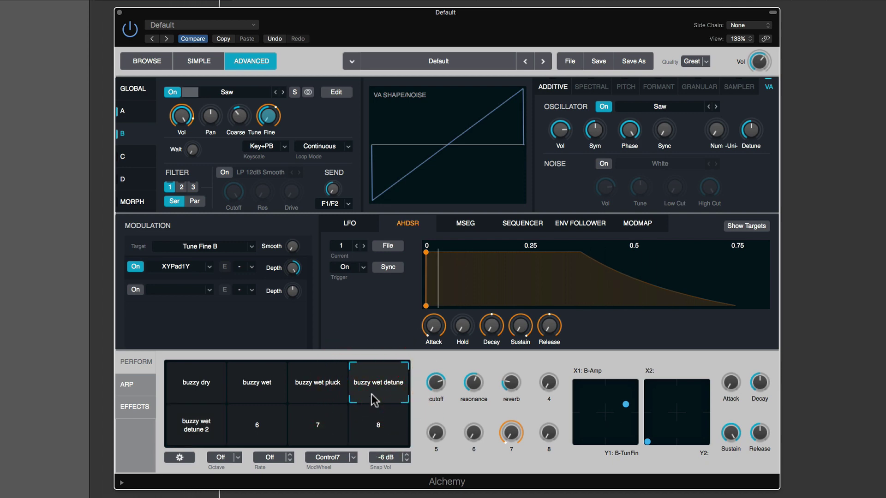
click(184, 432)
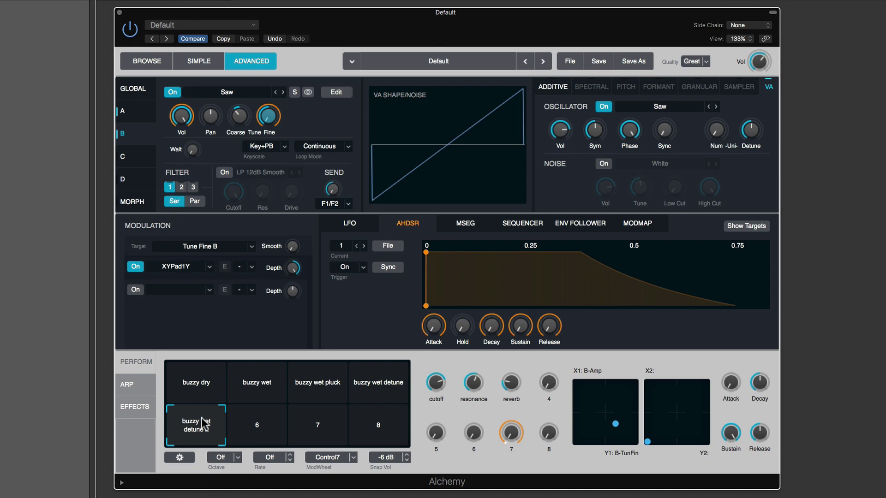
click(198, 414)
Raise the performance Attack to about 51 %, compare with buzzy wet detune, and store the change in buzzy wet detune 2.
drag(731, 384, 732, 325)
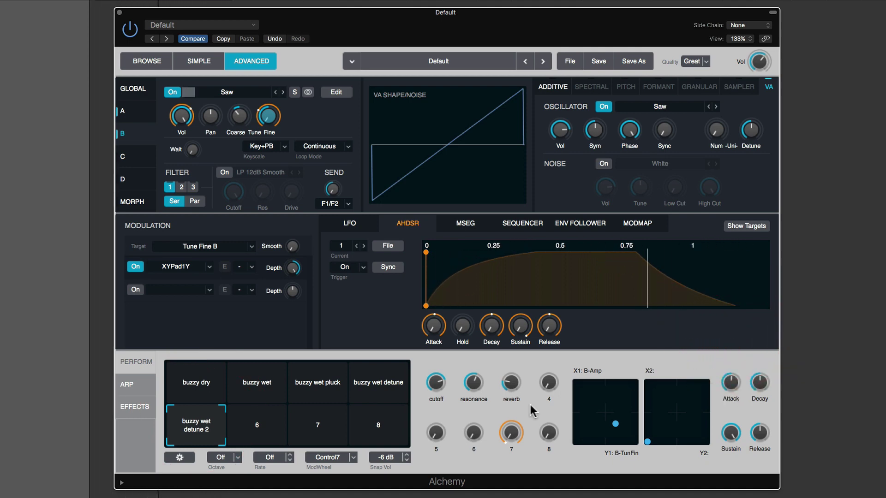
drag(430, 418, 430, 418)
click(403, 380)
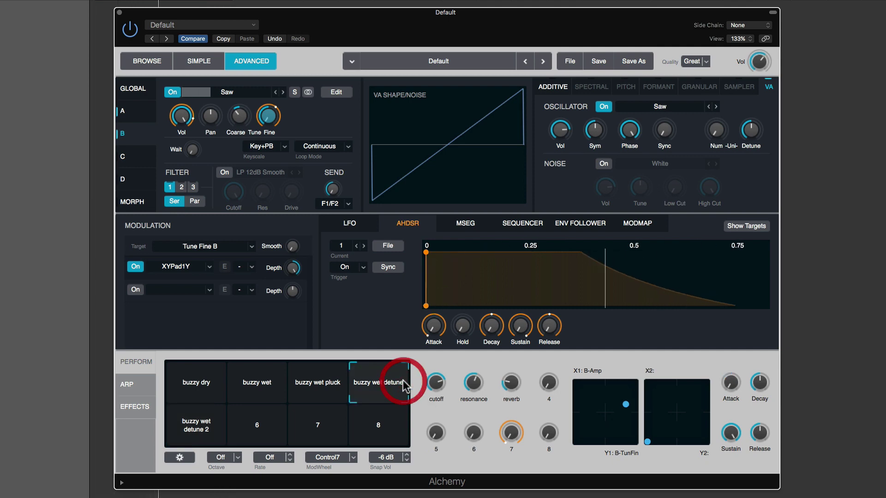
click(202, 421)
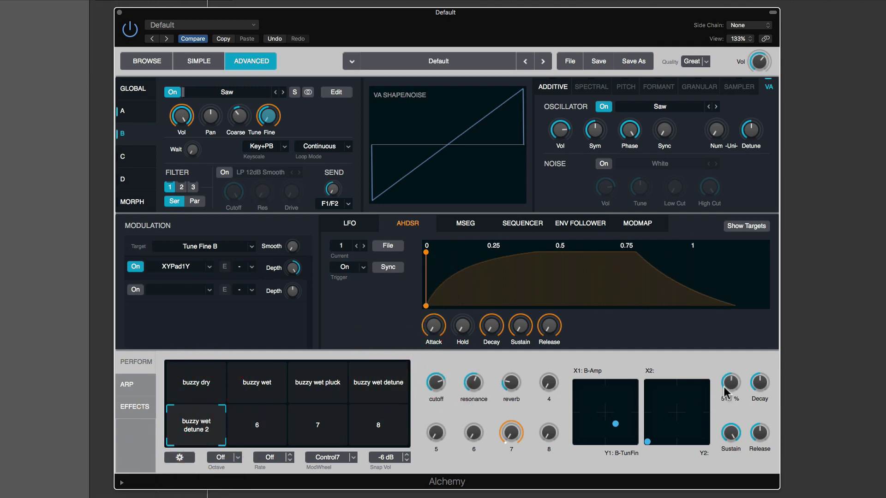
right_click(199, 426)
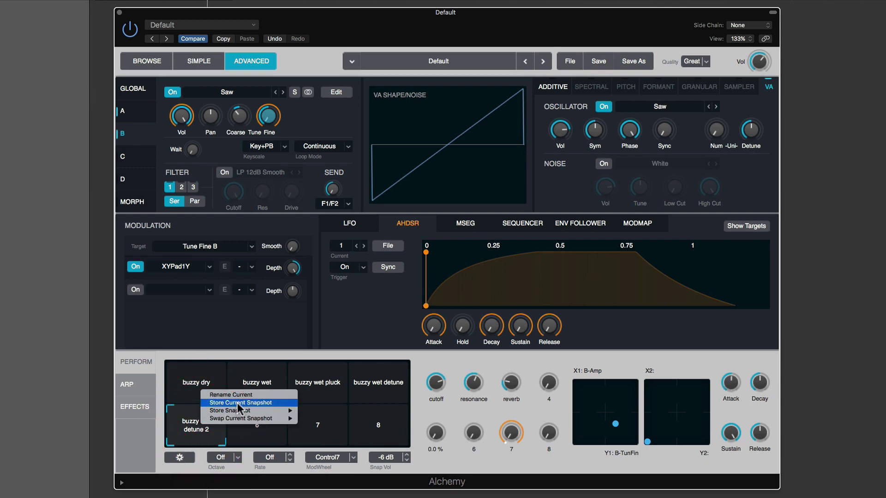
click(239, 408)
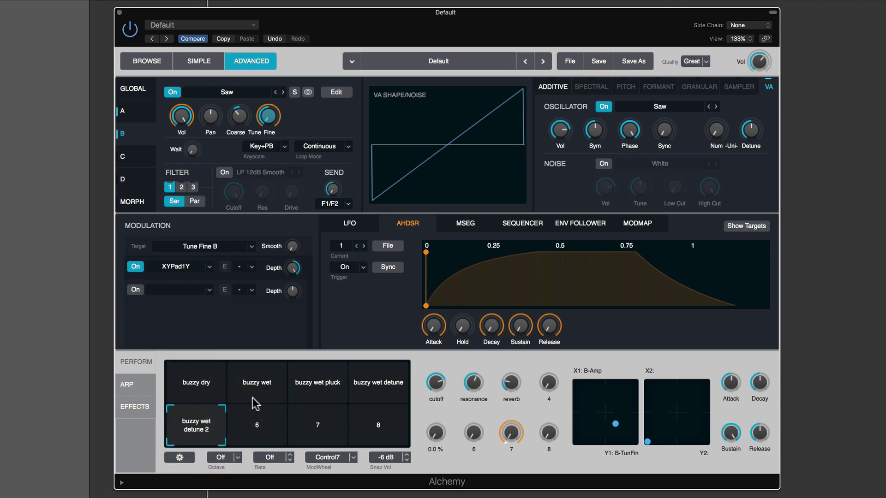